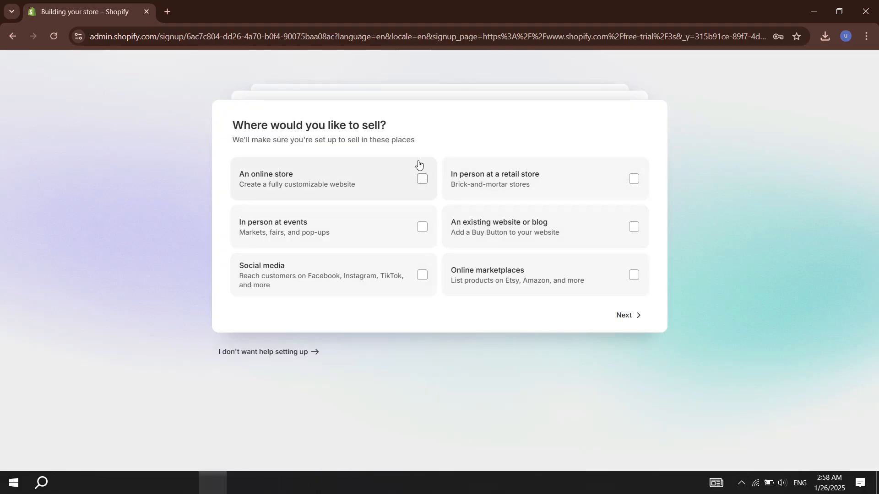
Step: Answer the store setup questions, choosing an online store as the place to sell and Square as the current platform
{"action": "left_click", "coordinate": [418, 168]}
{"action": "left_click", "coordinate": [359, 153]}
{"action": "left_click", "coordinate": [339, 175]}
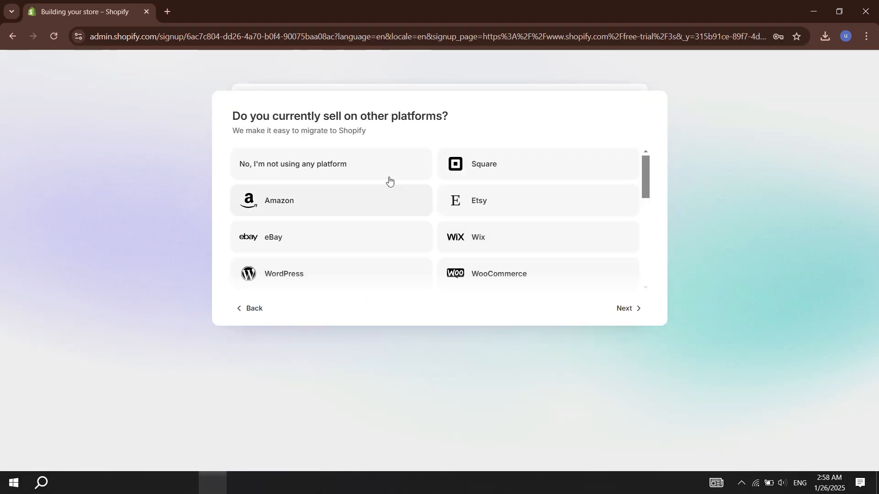
{"action": "left_click", "coordinate": [522, 165]}
{"action": "left_click", "coordinate": [616, 235]}
{"action": "left_click", "coordinate": [389, 160]}
{"action": "left_click", "coordinate": [530, 158]}
{"action": "left_click", "coordinate": [626, 271]}
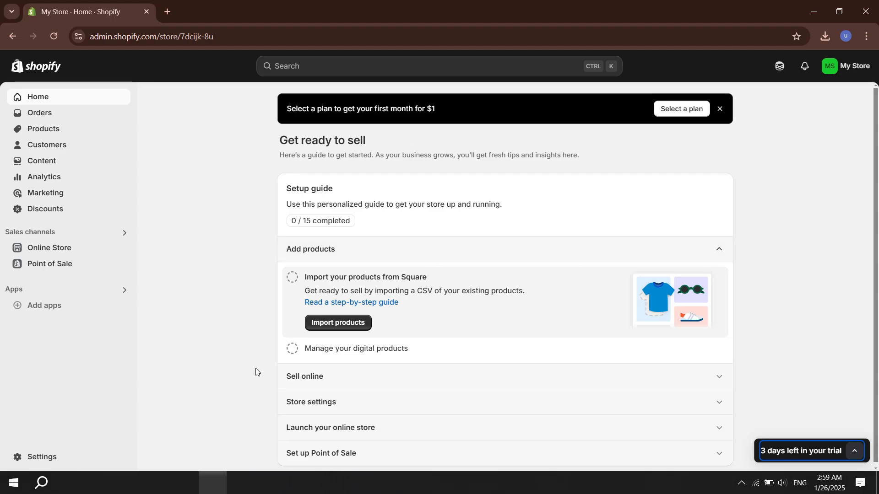
Step: Open the plan selection from the trial notice and choose the Retail plan
{"action": "left_click", "coordinate": [805, 452]}
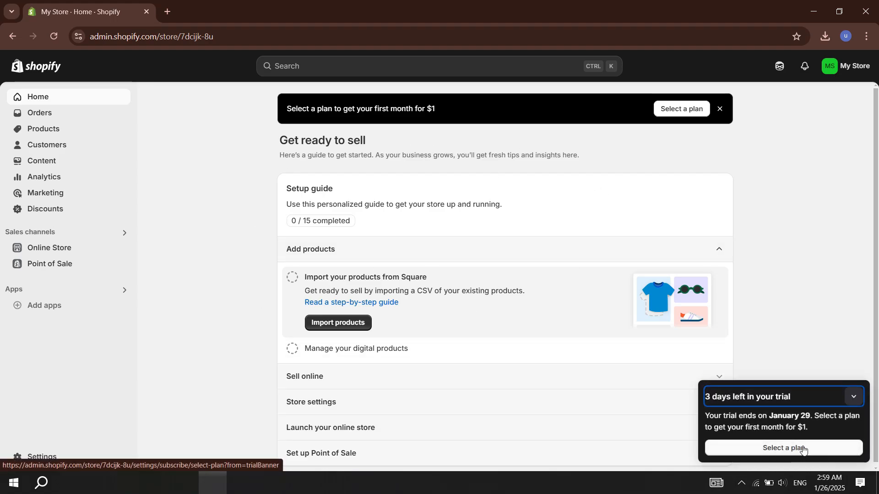
{"action": "left_click", "coordinate": [776, 449]}
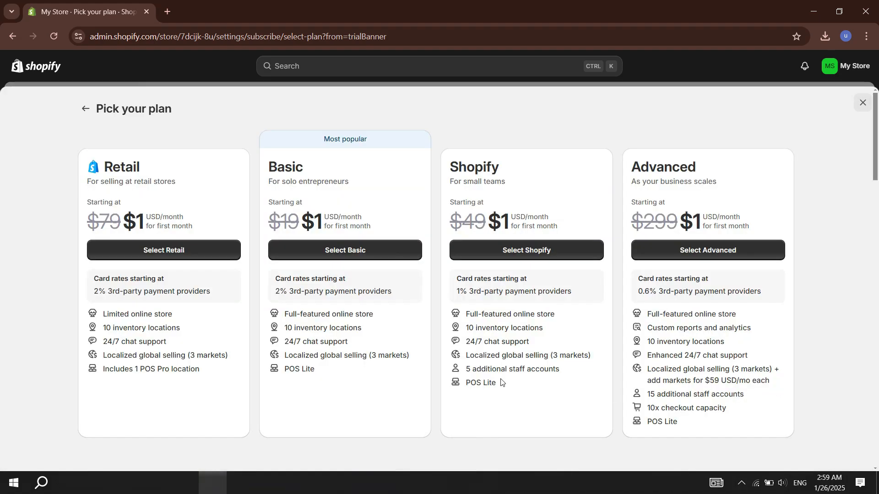
{"action": "left_click", "coordinate": [159, 251]}
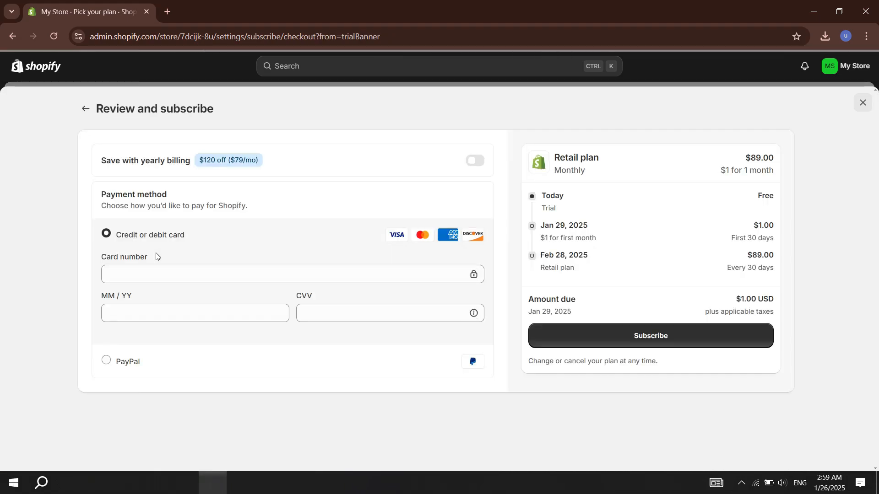
Step: Review the credit card payment fields on the subscription checkout, then close it without subscribing
{"action": "left_click", "coordinate": [181, 276]}
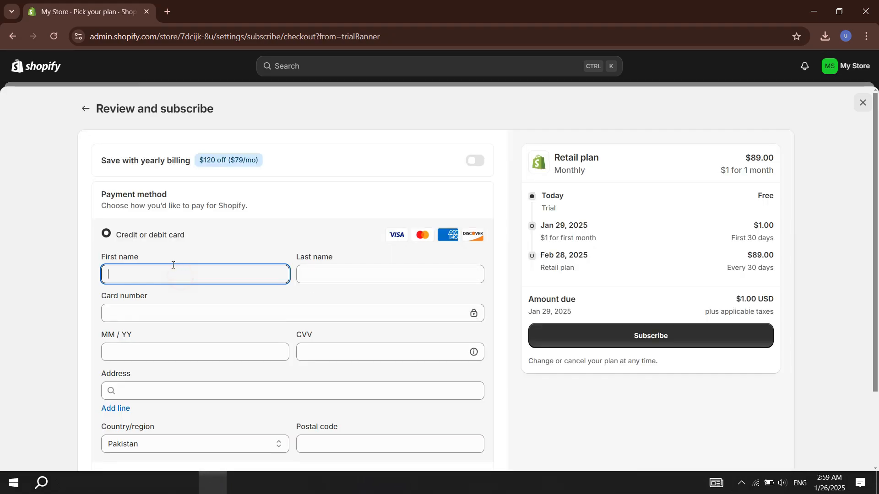
{"action": "left_click", "coordinate": [878, 135]}
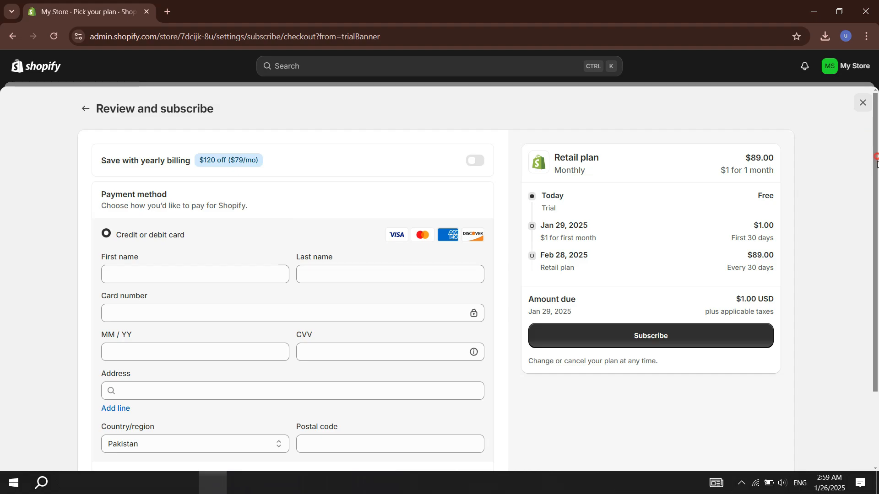
{"action": "left_click_drag", "start_coordinate": [877, 161], "coordinate": [877, 210]}
{"action": "left_click", "coordinate": [863, 102]}
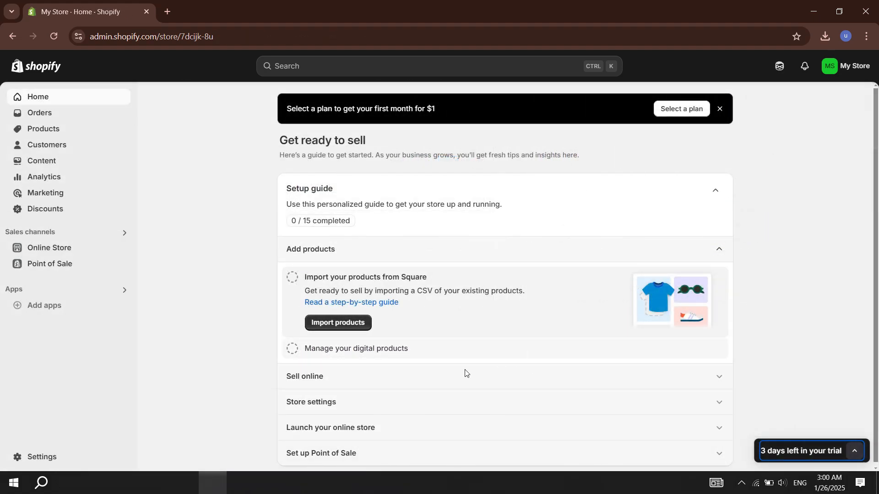
Step: Go to the online store's themes and start customizing the Dawn theme
{"action": "left_click", "coordinate": [53, 247]}
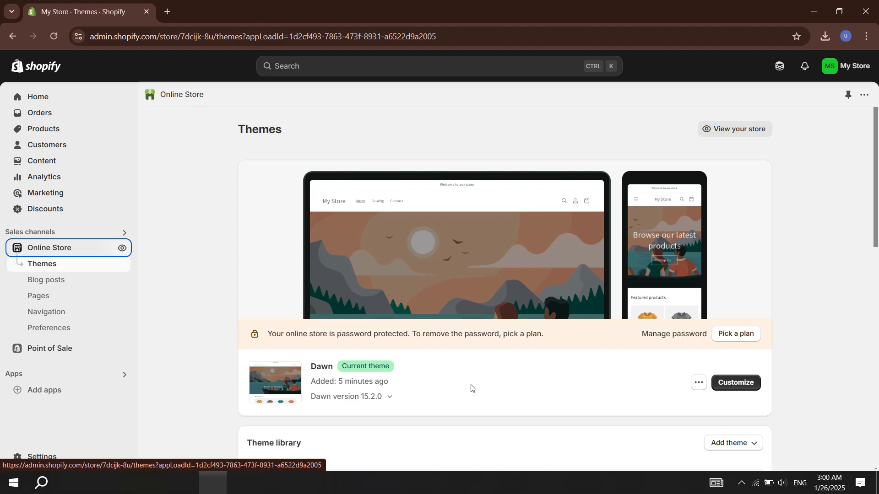
{"action": "scroll", "coordinate": [453, 270], "scroll_direction": "down", "scroll_amount": 1}
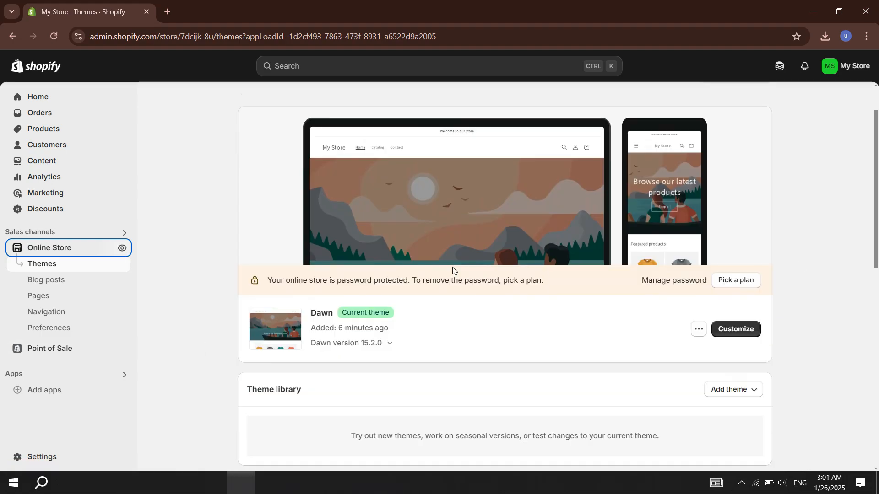
{"action": "left_click_drag", "start_coordinate": [312, 313], "coordinate": [333, 312]}
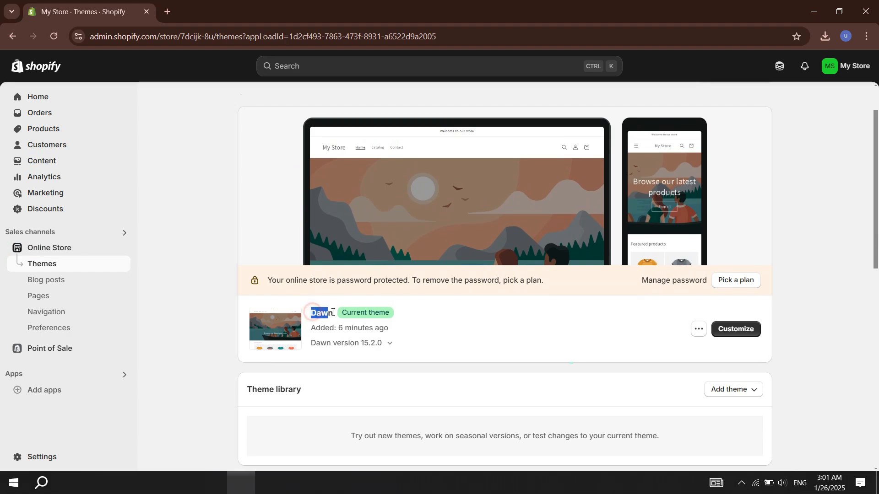
{"action": "left_click", "coordinate": [472, 327]}
{"action": "left_click", "coordinate": [750, 338]}
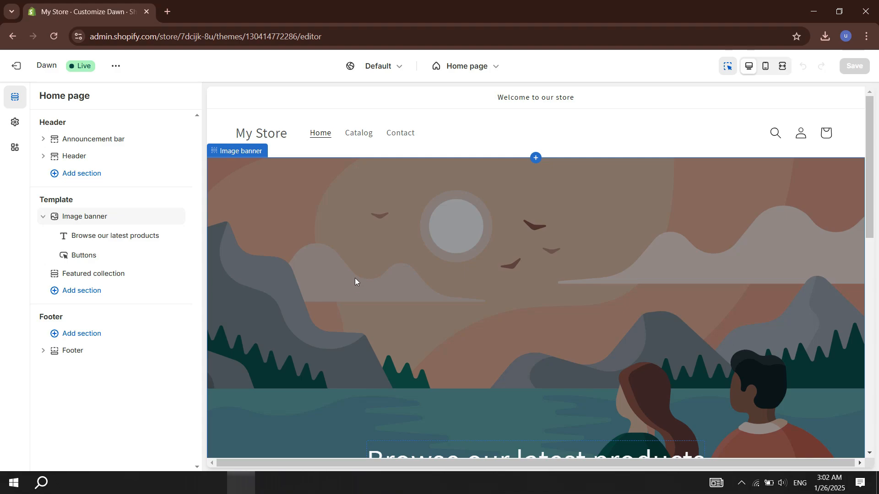
Step: Select the home page's image banner and use 112121.png as its first image
{"action": "scroll", "coordinate": [394, 261], "scroll_direction": "down", "scroll_amount": 3}
{"action": "scroll", "coordinate": [435, 244], "scroll_direction": "up", "scroll_amount": 3}
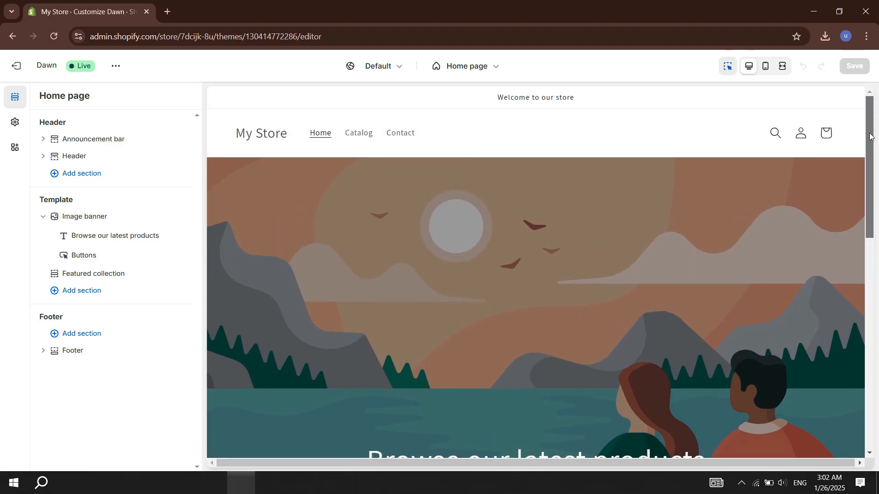
{"action": "left_click", "coordinate": [435, 244]}
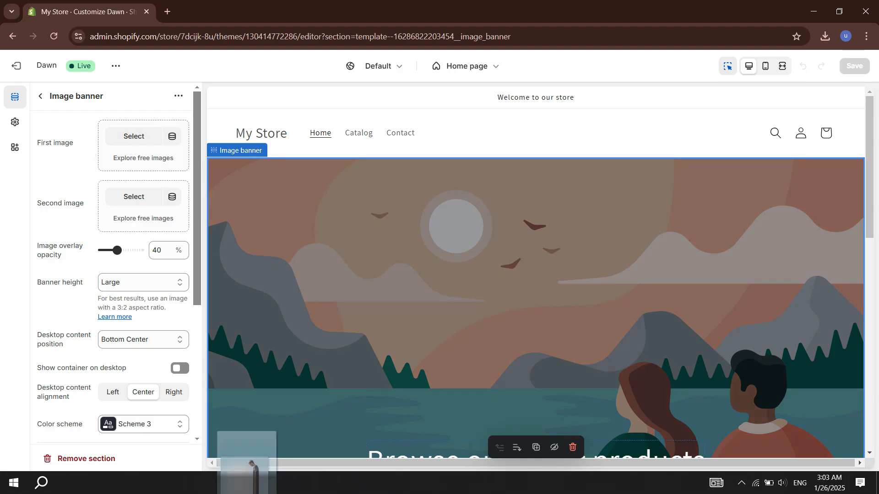
{"action": "left_click_drag", "start_coordinate": [246, 484], "coordinate": [135, 153]}
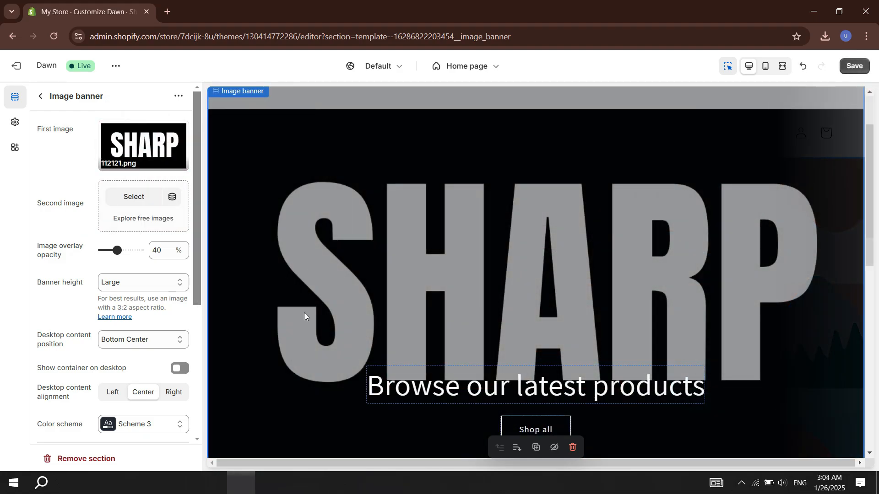
Step: Set the banner's overlay opacity to 0%, its desktop content position to Bottom Left and its content alignment to Left
{"action": "left_click", "coordinate": [177, 341]}
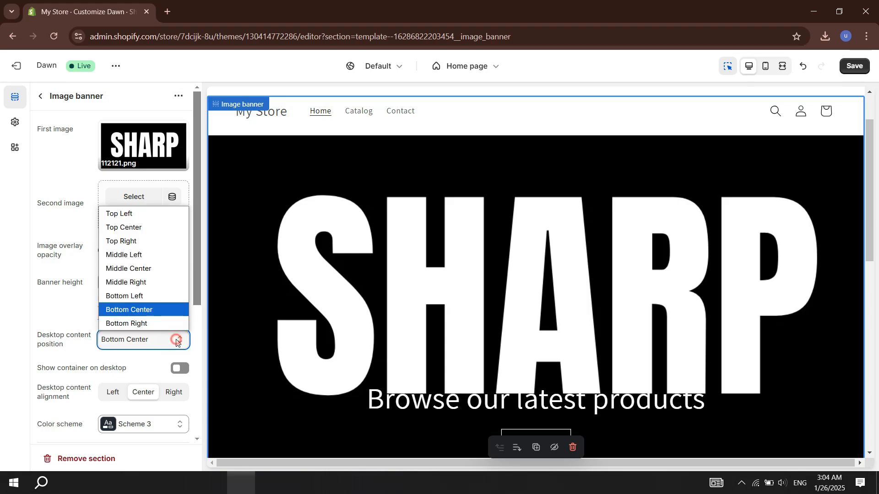
{"action": "left_click", "coordinate": [146, 296]}
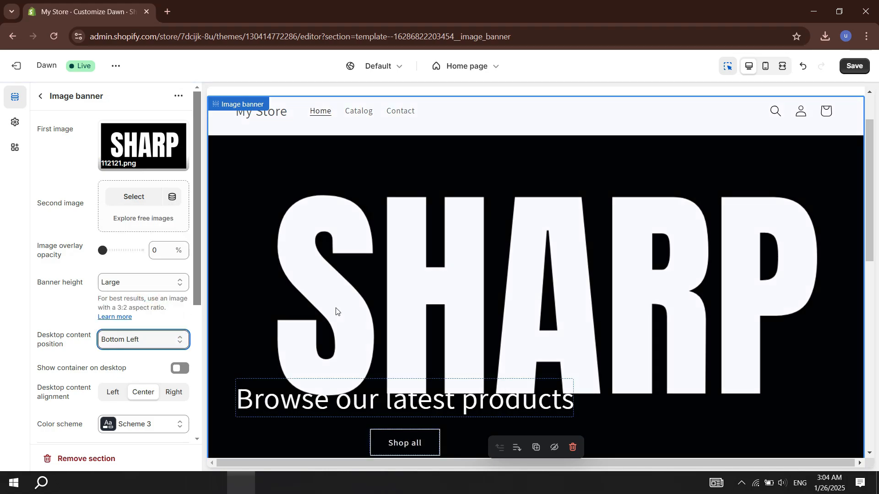
{"action": "left_click", "coordinate": [338, 398]}
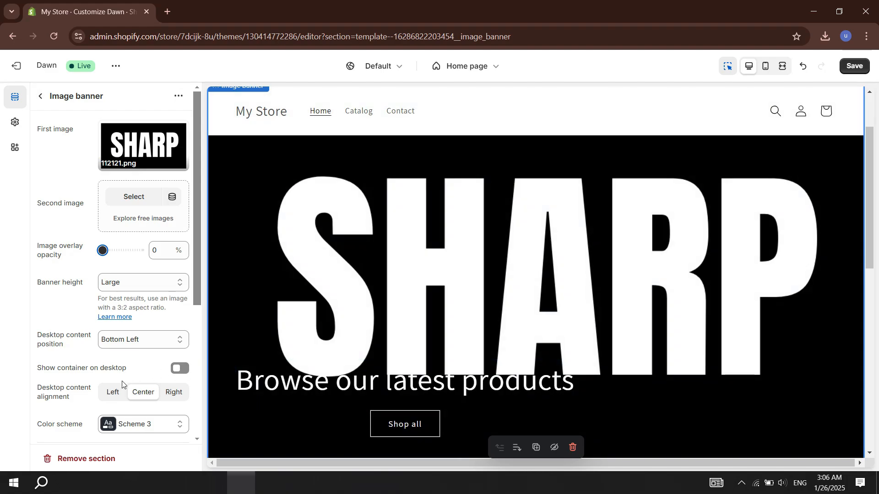
{"action": "left_click", "coordinate": [113, 392]}
Step: Replace the banner's heading text with "SAMPLE"
{"action": "scroll", "coordinate": [817, 185], "scroll_direction": "down", "scroll_amount": 1}
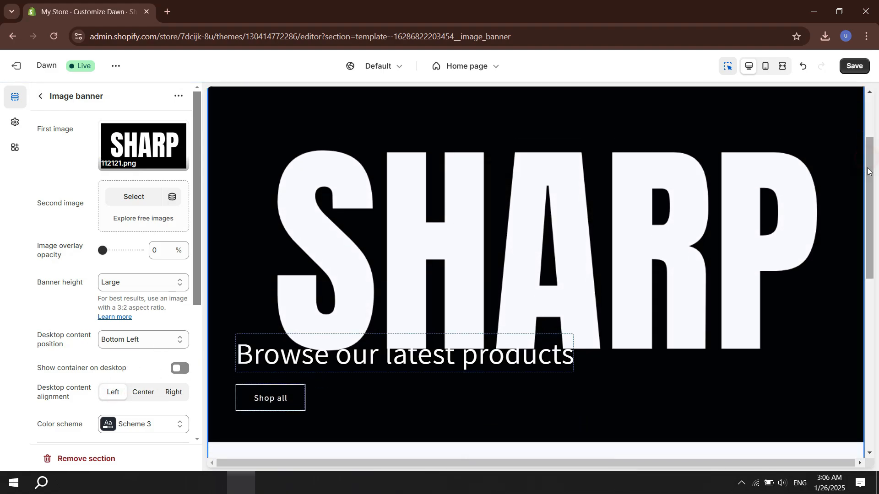
{"action": "type", "text": "SAMPLE"}
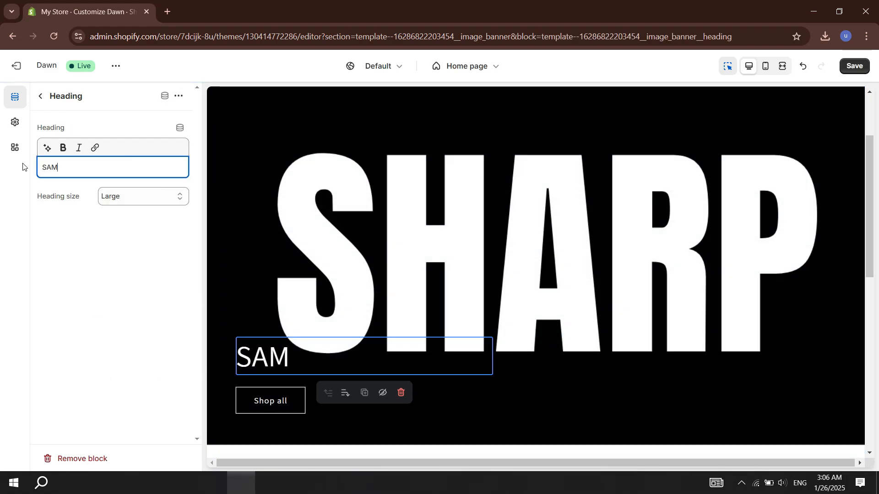
{"action": "left_click", "coordinate": [163, 262]}
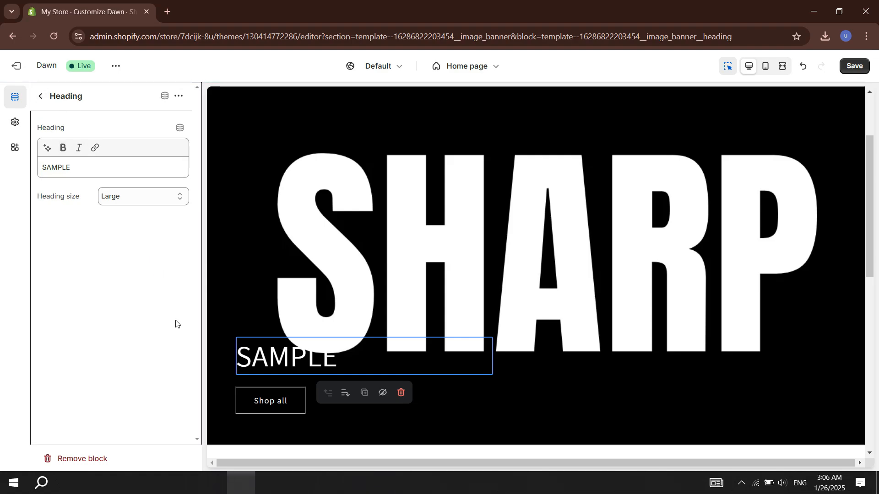
Step: Change the banner's first button label to "sample" and preview the home page in mobile view
{"action": "left_click", "coordinate": [278, 401]}
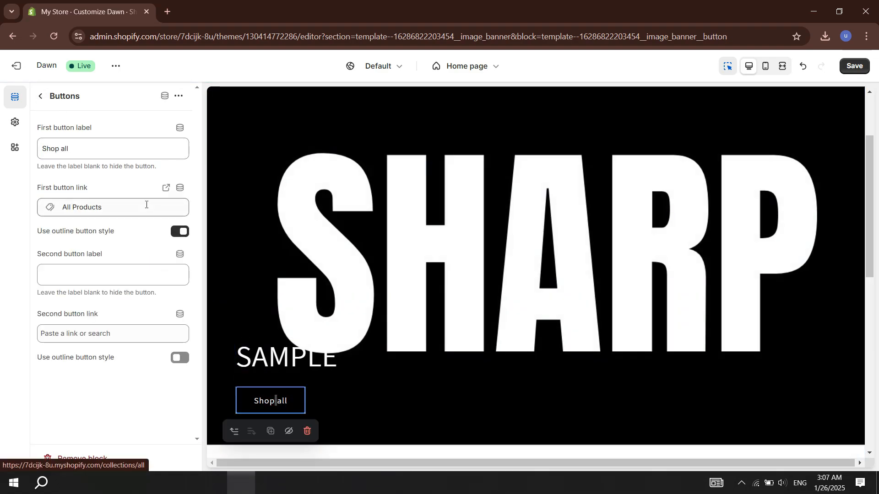
{"action": "triple_click", "coordinate": [96, 149]}
{"action": "type", "text": "sample"}
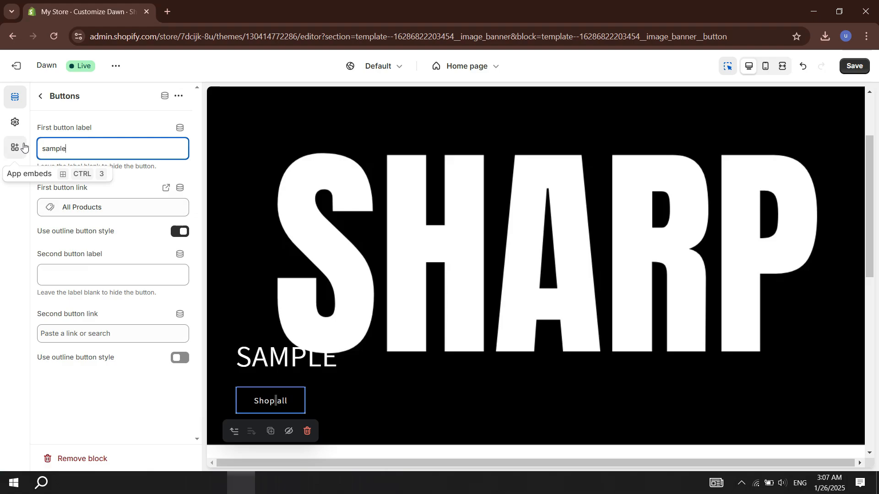
{"action": "left_click", "coordinate": [109, 416]}
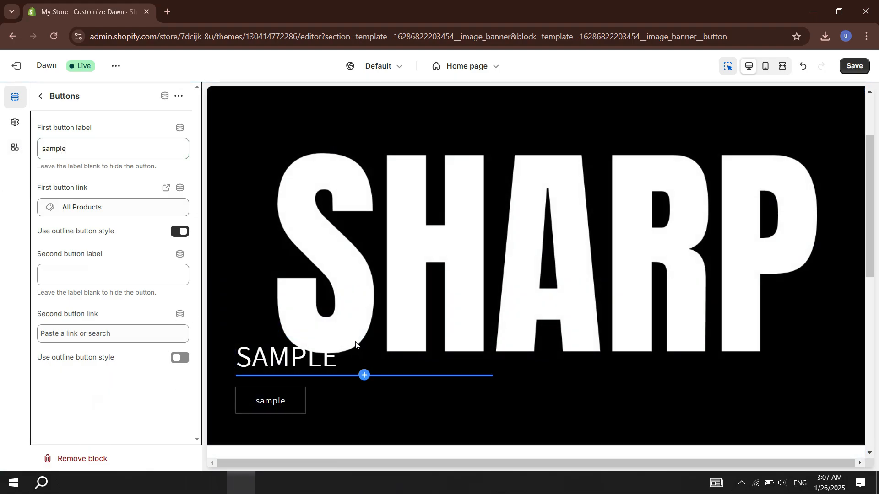
{"action": "left_click", "coordinate": [181, 233]}
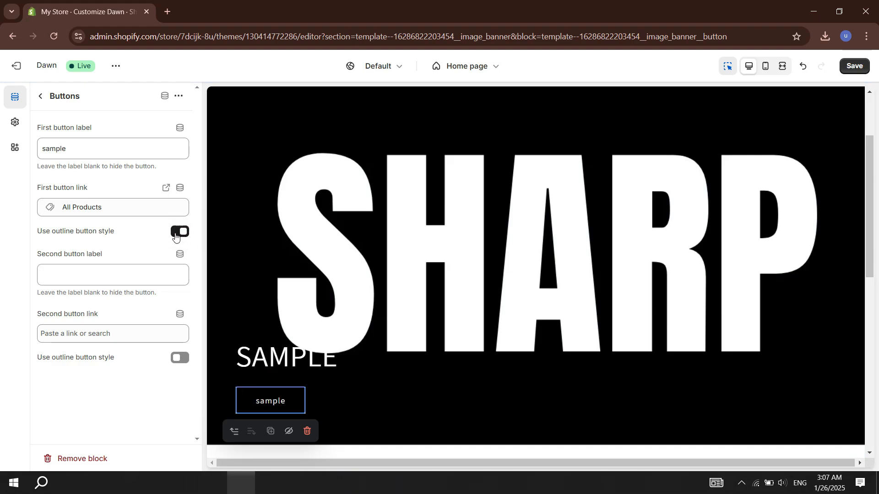
{"action": "left_click", "coordinate": [771, 73]}
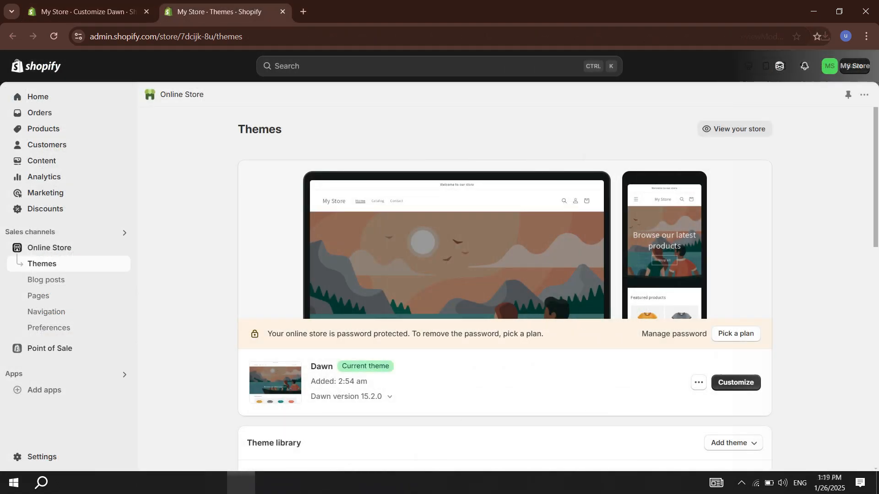
Step: Add a new product in the store admin with the title "hoodie" and the description "example"
{"action": "left_click", "coordinate": [48, 131]}
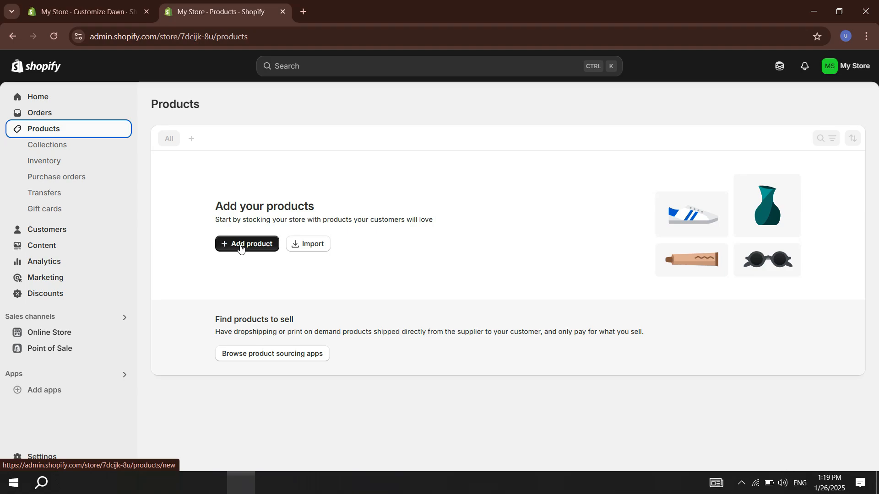
{"action": "left_click", "coordinate": [240, 248]}
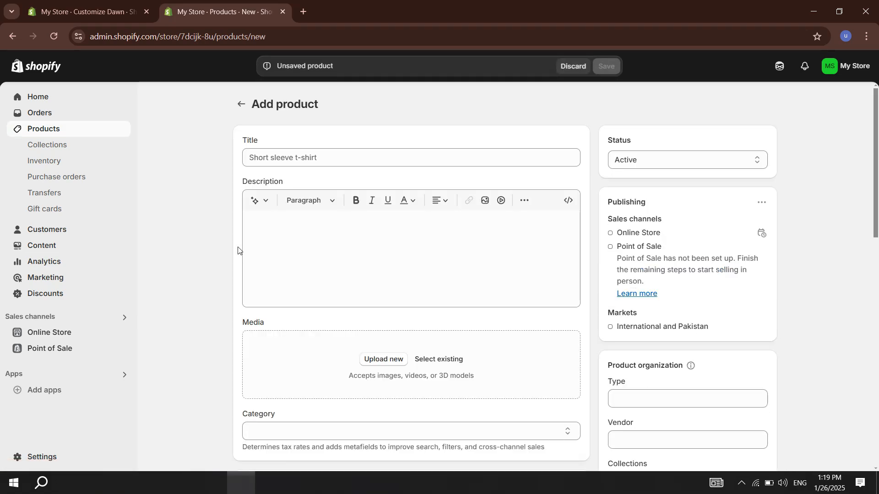
{"action": "left_click", "coordinate": [329, 157]}
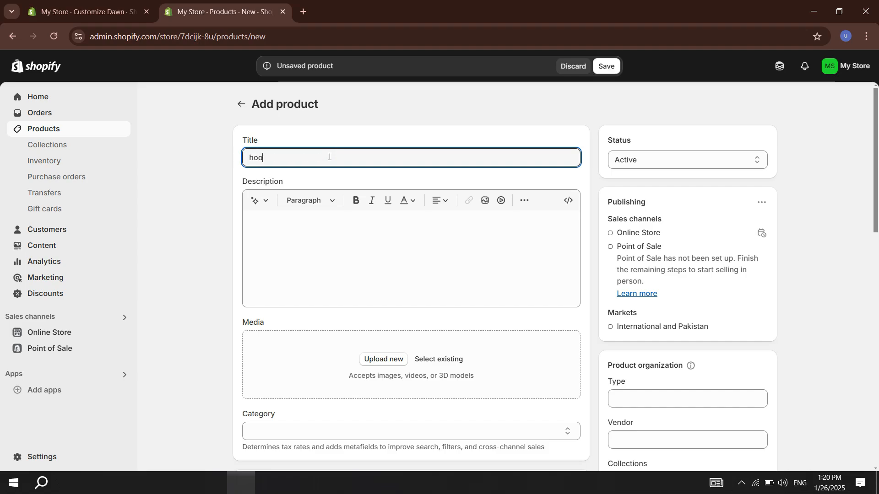
{"action": "left_click", "coordinate": [320, 216]}
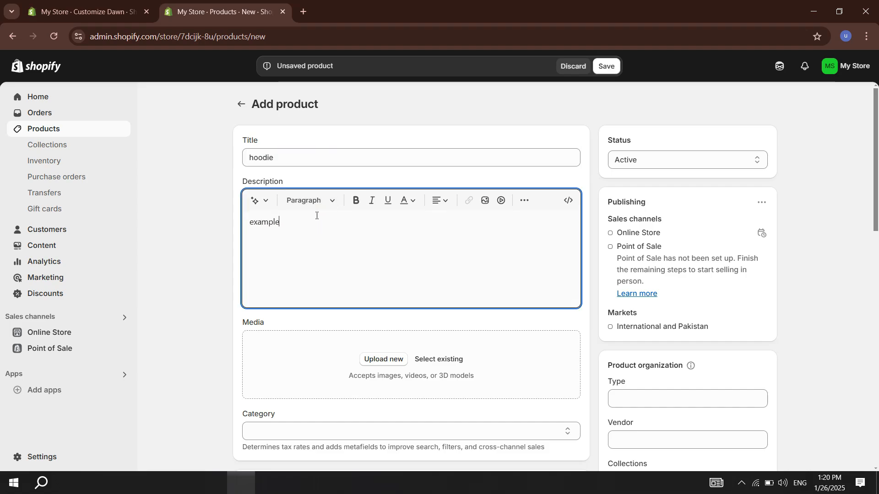
Step: Upload the white hoodie design stock photo from the Downloads folder as the product's media
{"action": "left_click", "coordinate": [385, 360]}
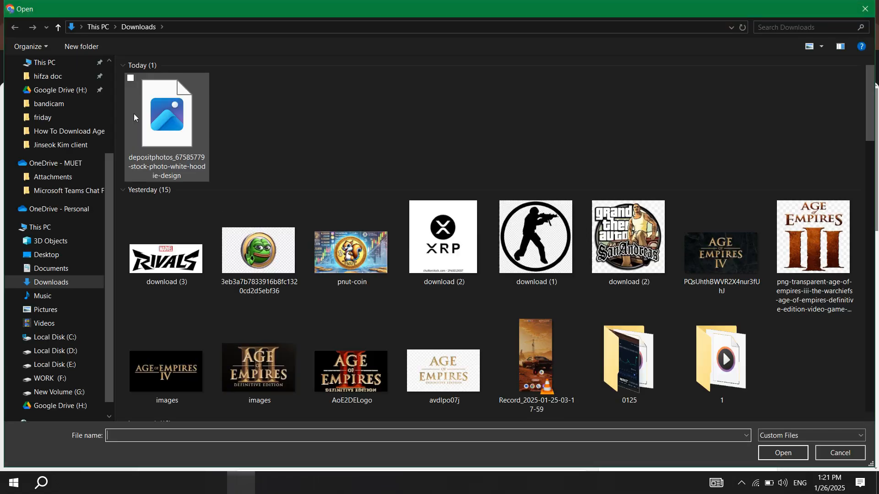
{"action": "double_click", "coordinate": [168, 112]}
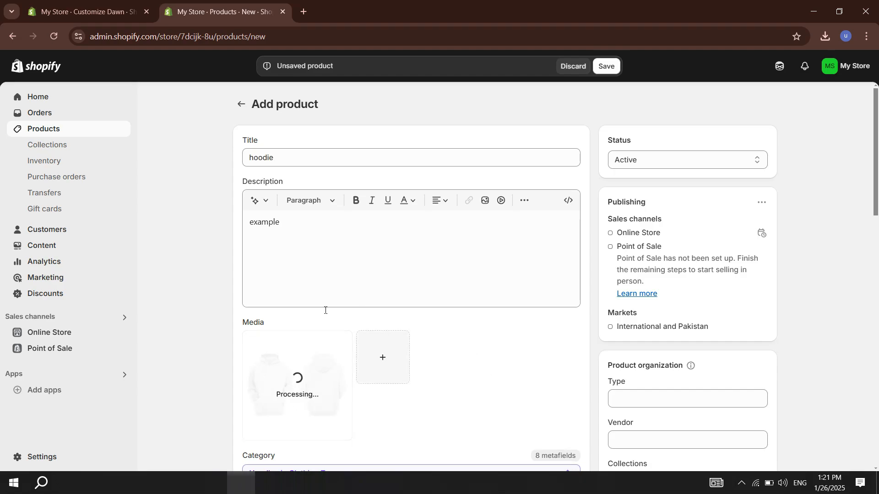
Step: Enter a price for the hoodie product in the pricing section
{"action": "scroll", "coordinate": [455, 408], "scroll_direction": "down", "scroll_amount": 6}
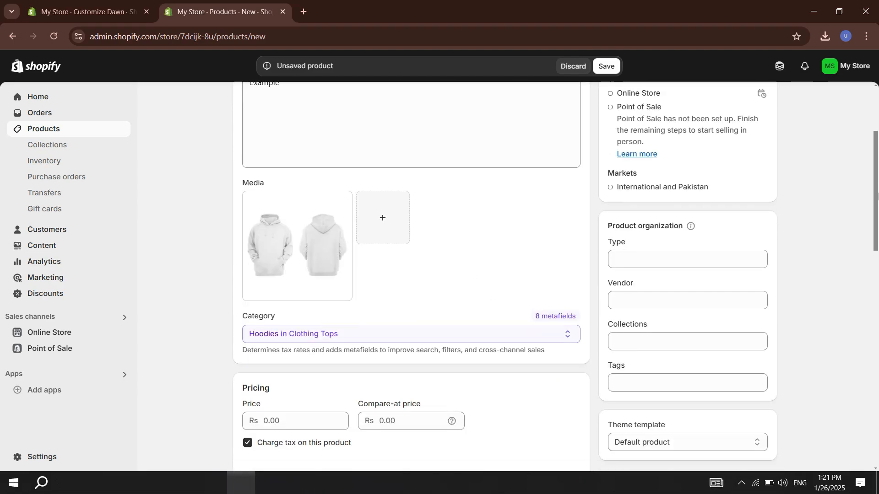
{"action": "left_click", "coordinate": [272, 296]}
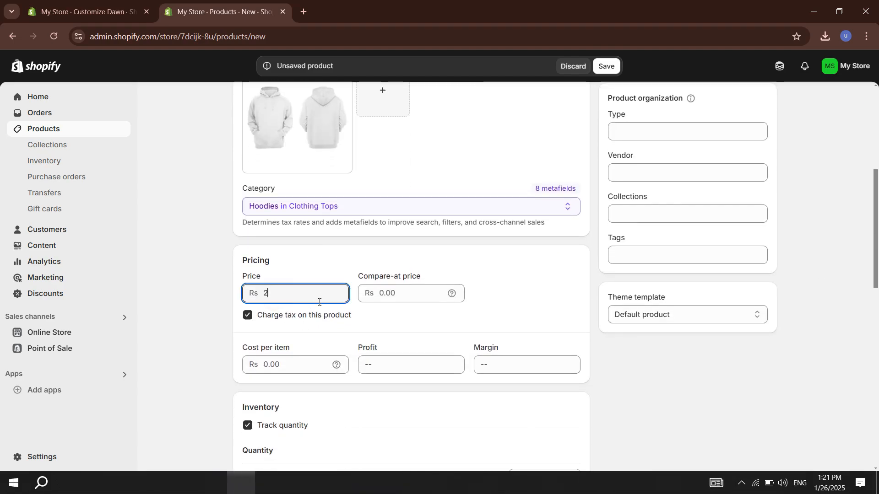
{"action": "left_click", "coordinate": [526, 273]}
{"action": "left_click_drag", "start_coordinate": [876, 206], "coordinate": [878, 301]}
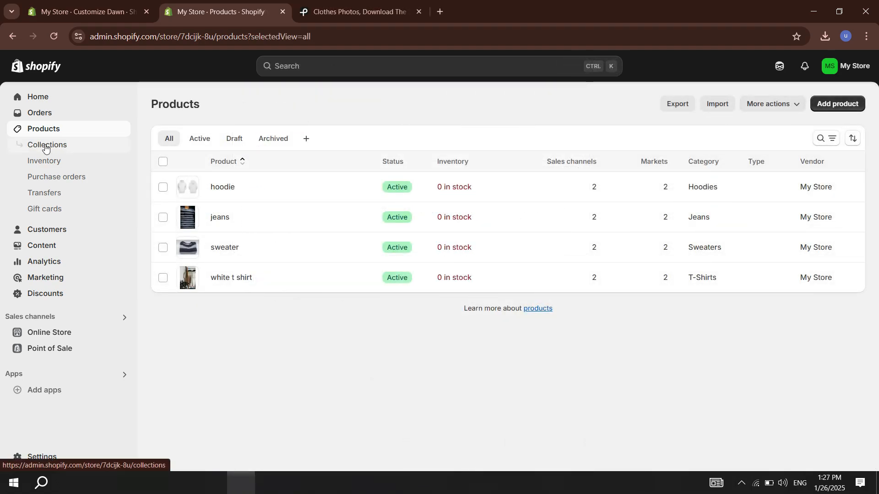
Step: Delete the Home page collection from the store's collections
{"action": "left_click", "coordinate": [46, 145]}
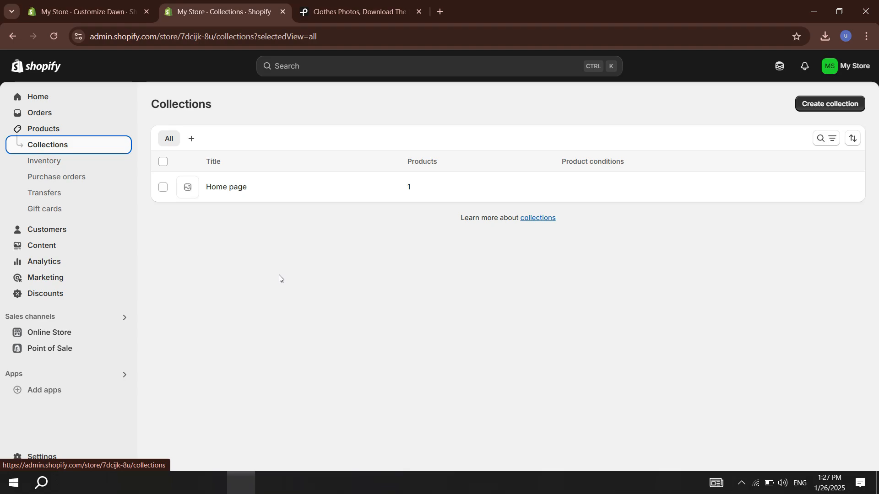
{"action": "left_click", "coordinate": [163, 188]}
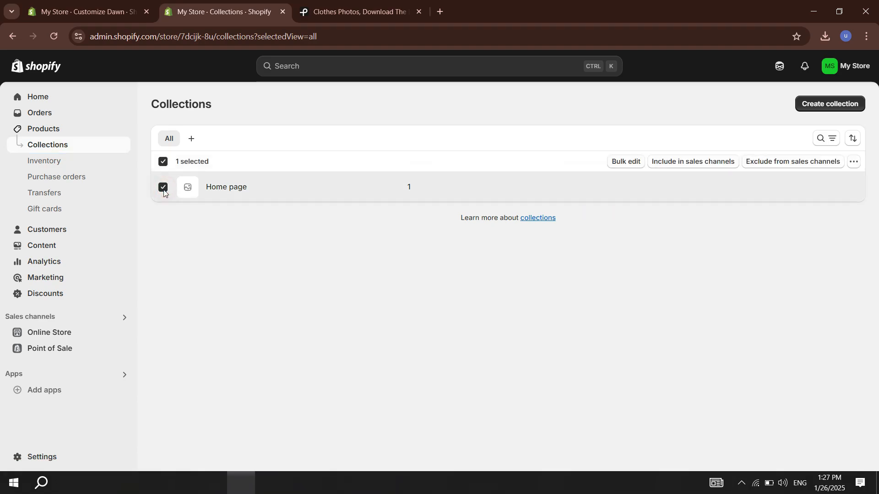
{"action": "left_click", "coordinate": [854, 163]}
{"action": "left_click", "coordinate": [817, 183]}
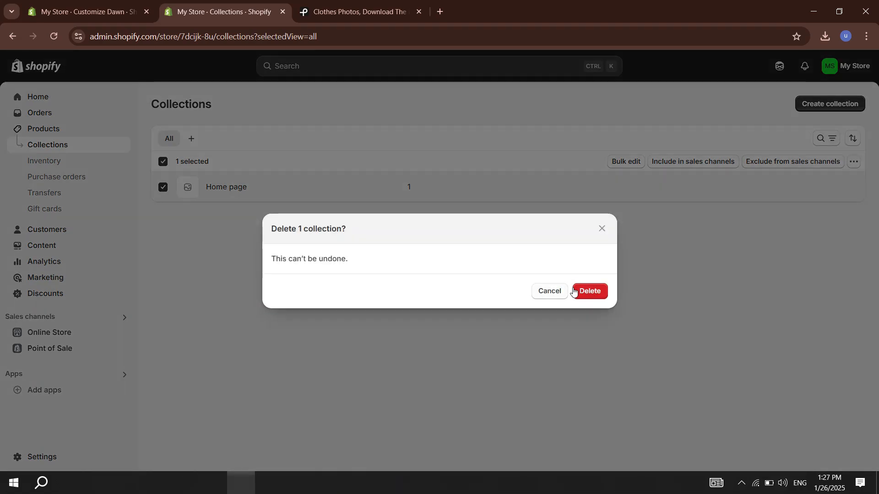
{"action": "left_click", "coordinate": [575, 292]}
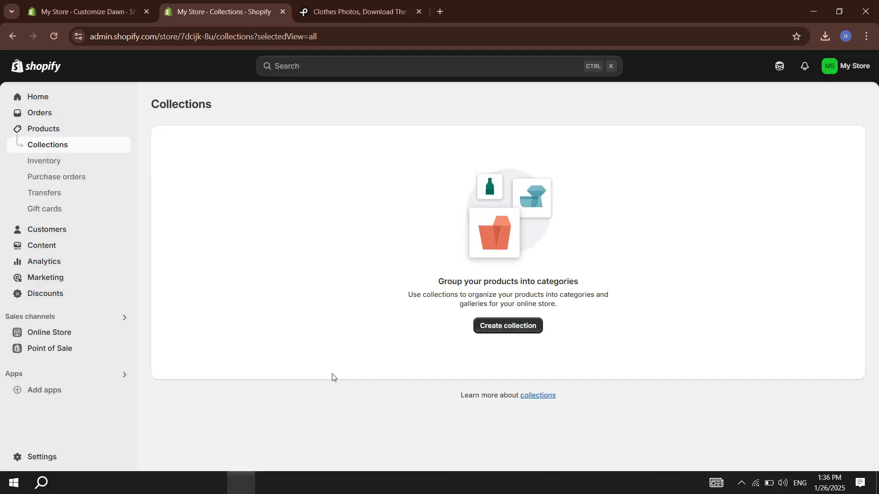
Step: Create a new manual collection with the title "women"
{"action": "left_click", "coordinate": [509, 326]}
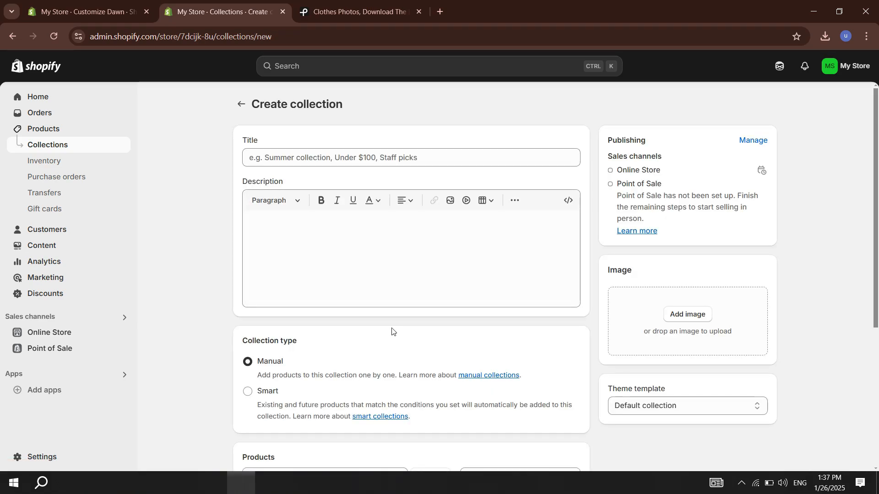
{"action": "left_click", "coordinate": [349, 157]}
{"action": "type", "text": "women"}
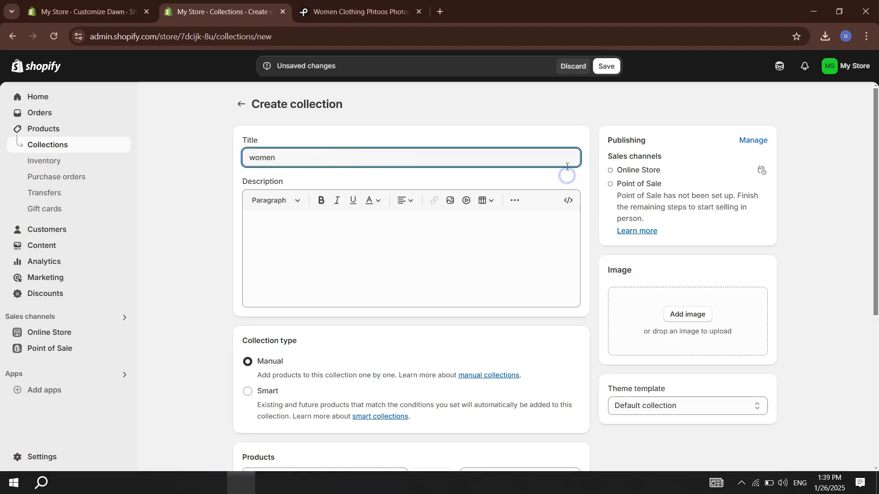
{"action": "scroll", "coordinate": [870, 145], "scroll_direction": "down", "scroll_amount": 2}
{"action": "scroll", "coordinate": [733, 275], "scroll_direction": "up", "scroll_amount": 2}
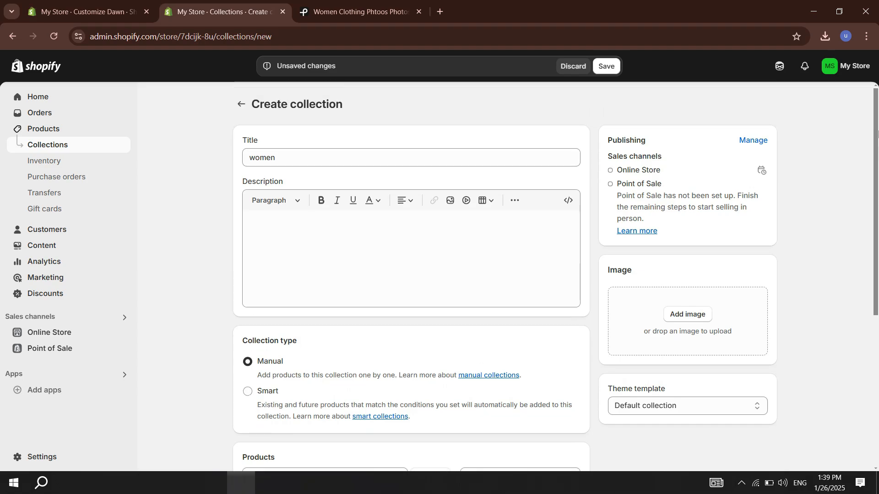
Step: Upload the photo of the seated woman as the women collection's image, save the collection and return to the collections list
{"action": "left_click", "coordinate": [687, 314]}
{"action": "left_click", "coordinate": [432, 210]}
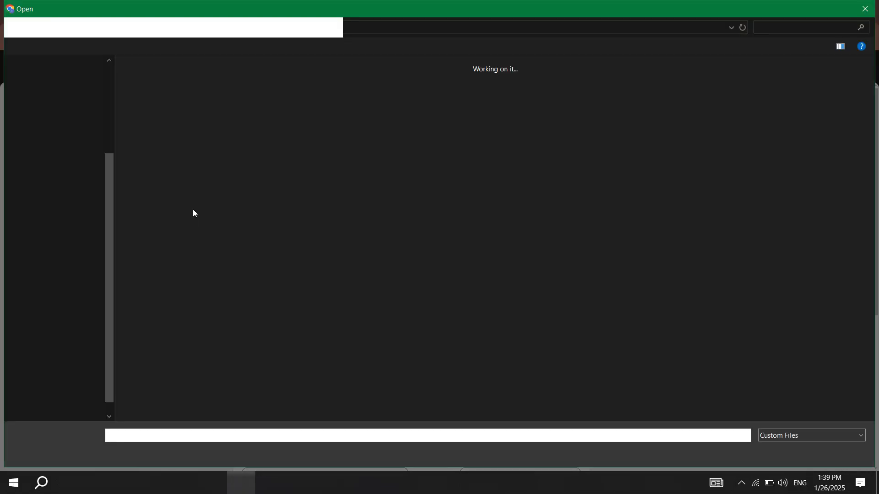
{"action": "left_click", "coordinate": [161, 110]}
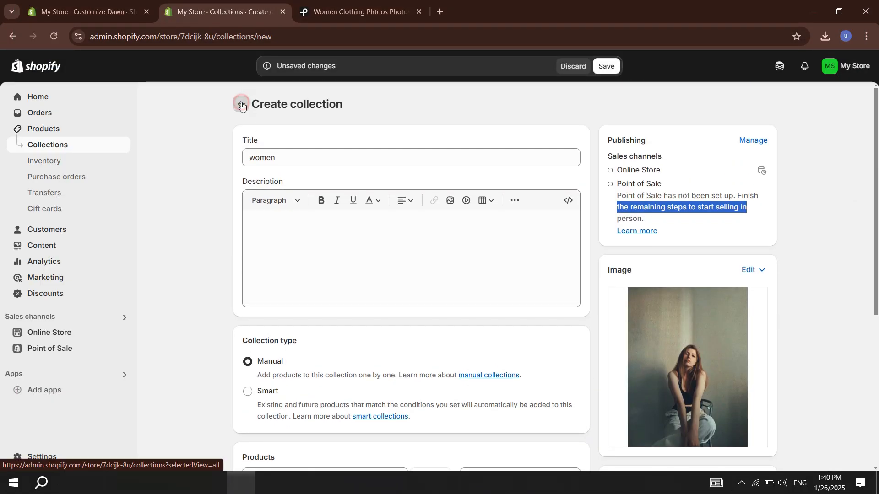
{"action": "left_click", "coordinate": [606, 66]}
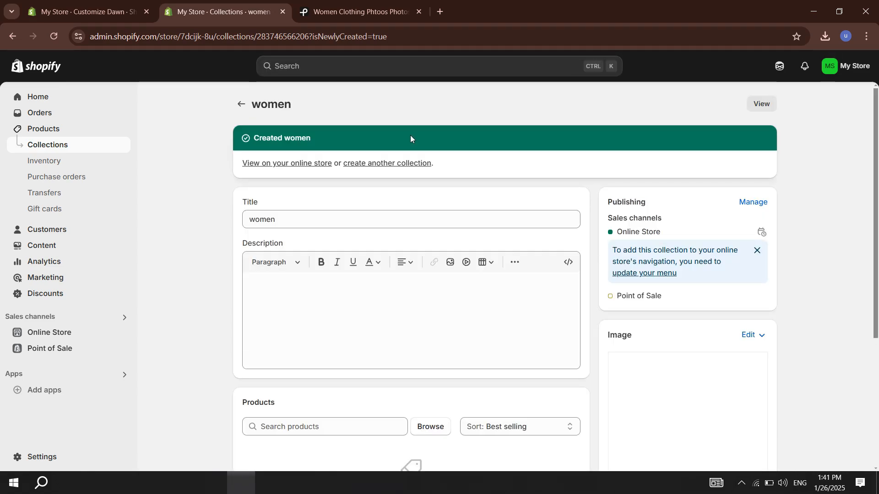
{"action": "left_click", "coordinate": [241, 104]}
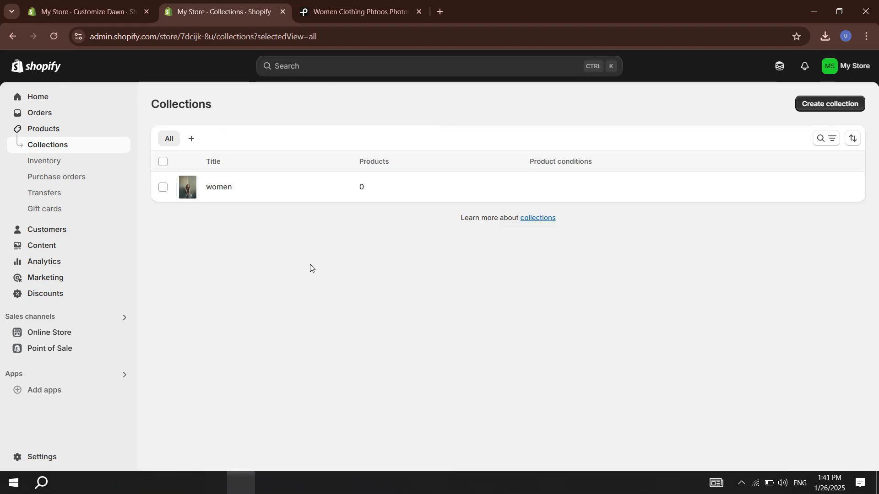
Step: Add the jeans and white t shirt products to the men collection
{"action": "left_click", "coordinate": [56, 130]}
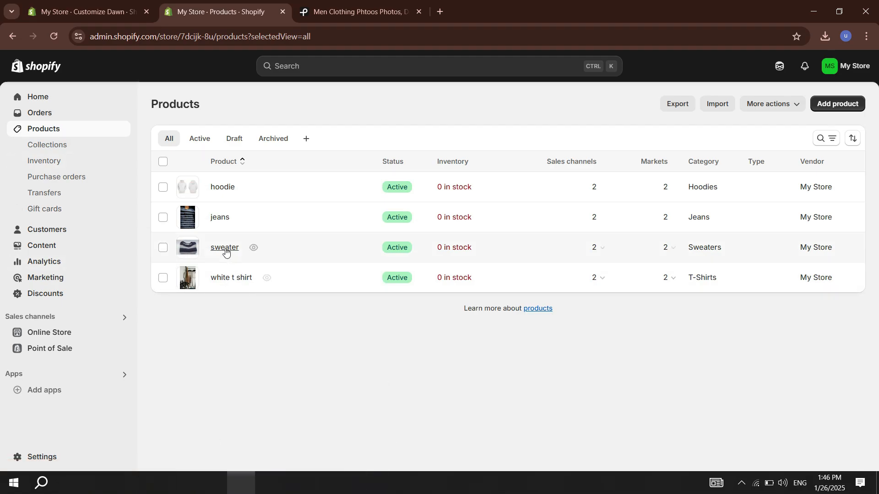
{"action": "left_click", "coordinate": [167, 221]}
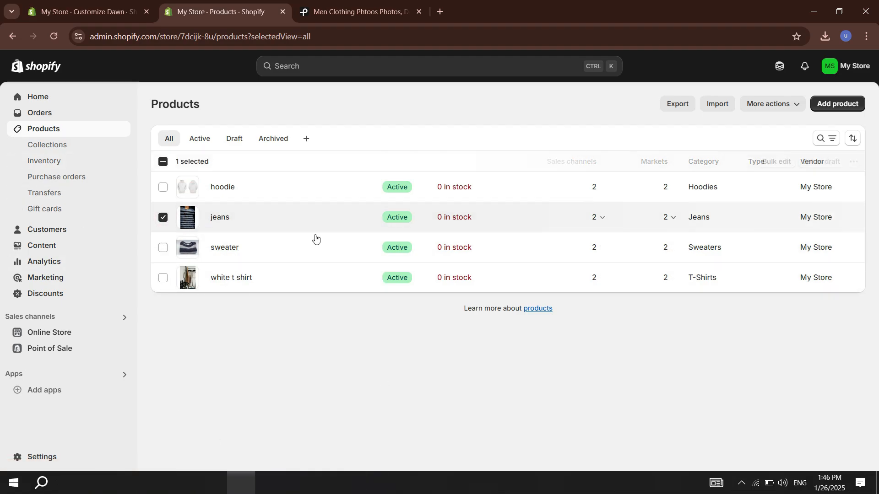
{"action": "left_click", "coordinate": [163, 278]}
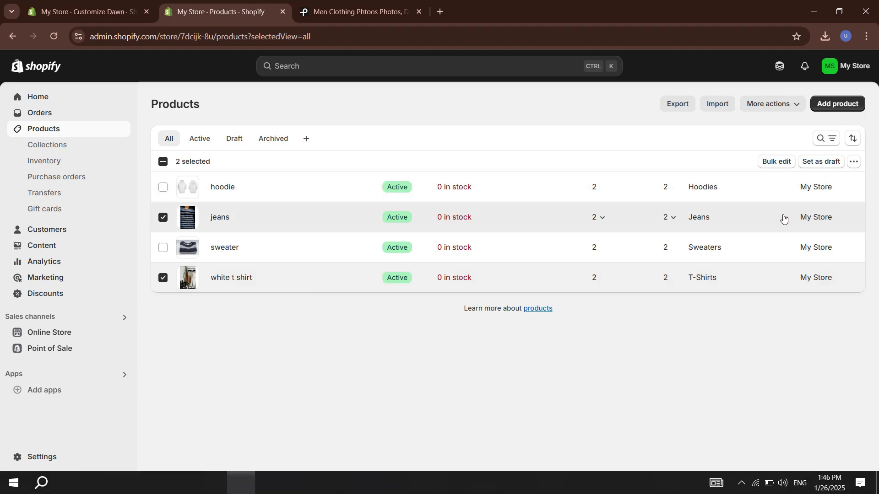
{"action": "left_click", "coordinate": [854, 161]}
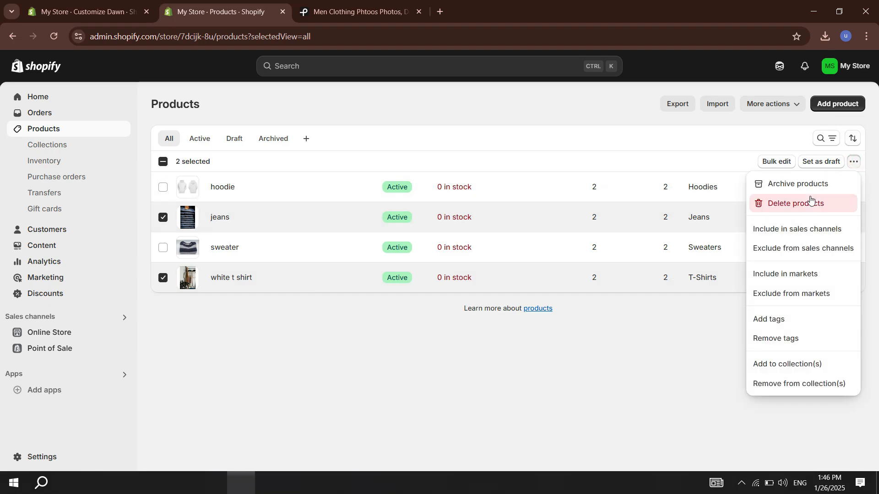
{"action": "left_click", "coordinate": [786, 363]}
{"action": "left_click", "coordinate": [277, 258]}
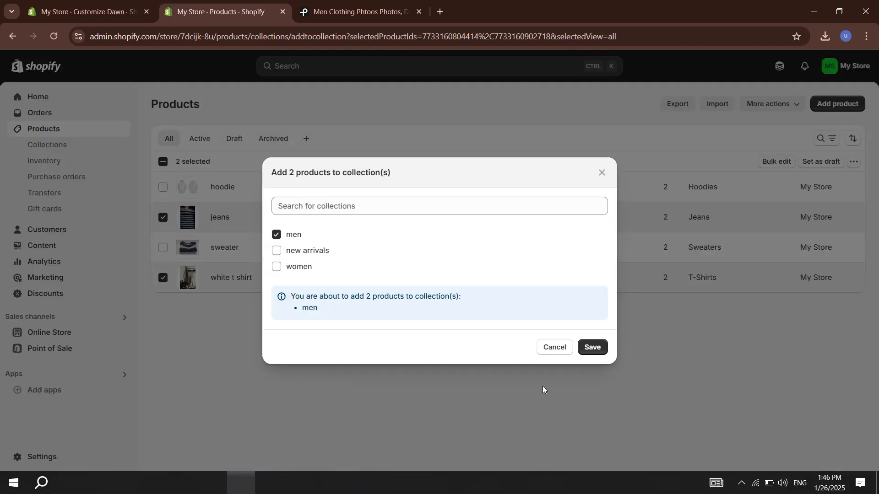
{"action": "left_click", "coordinate": [591, 349]}
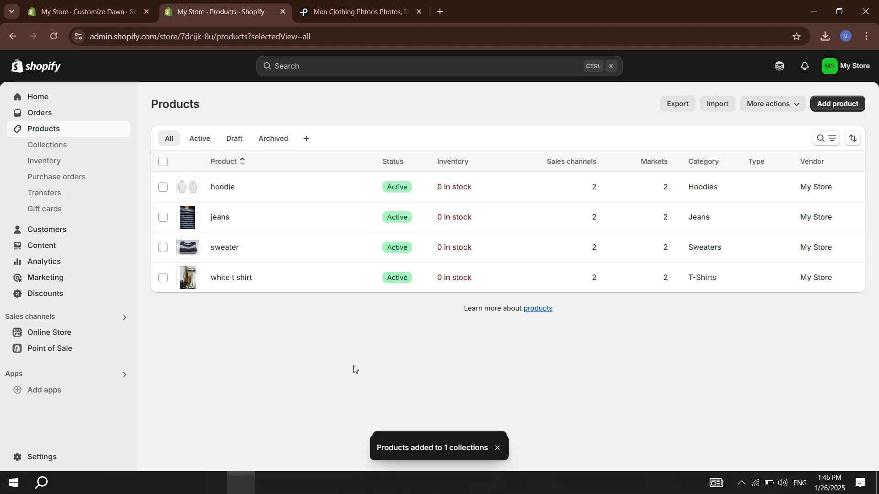
Step: Add the hoodie, jeans and sweater products to the women collection
{"action": "left_click", "coordinate": [163, 188]}
{"action": "left_click", "coordinate": [163, 217]}
{"action": "left_click", "coordinate": [162, 248]}
{"action": "left_click", "coordinate": [853, 161]}
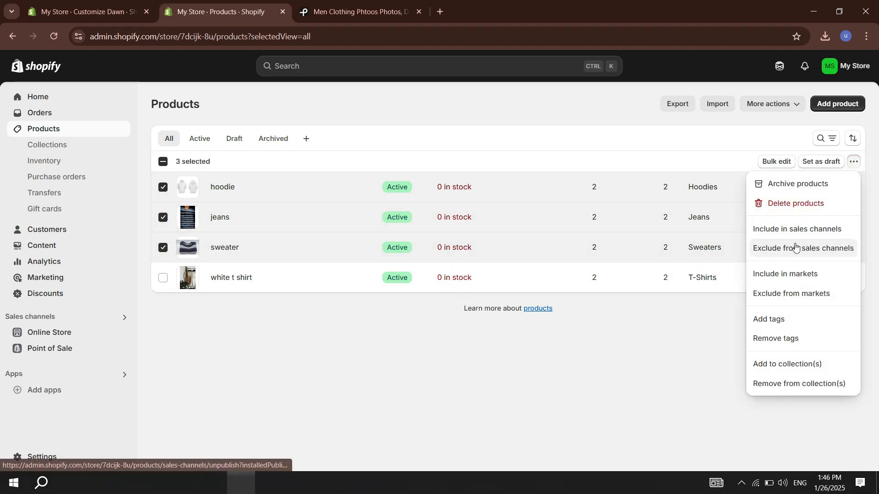
{"action": "left_click", "coordinate": [800, 362]}
{"action": "right_click", "coordinate": [346, 287]}
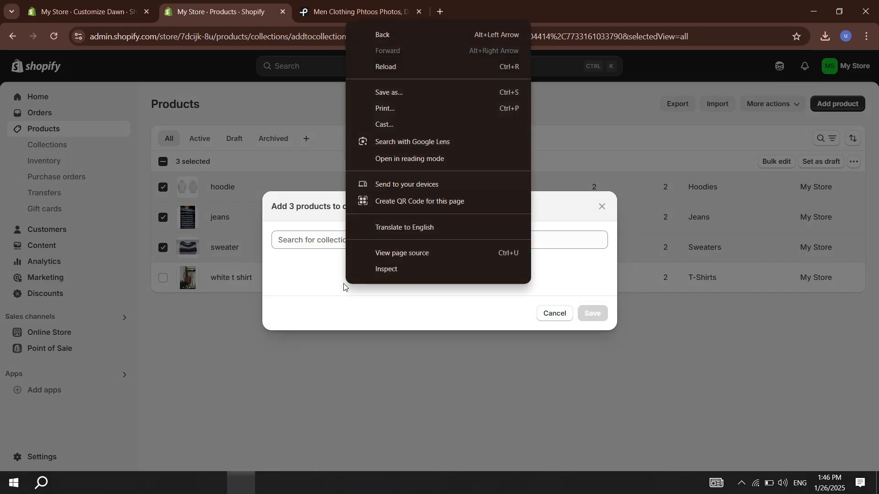
{"action": "key", "text": "Escape"}
{"action": "left_click", "coordinate": [292, 289]}
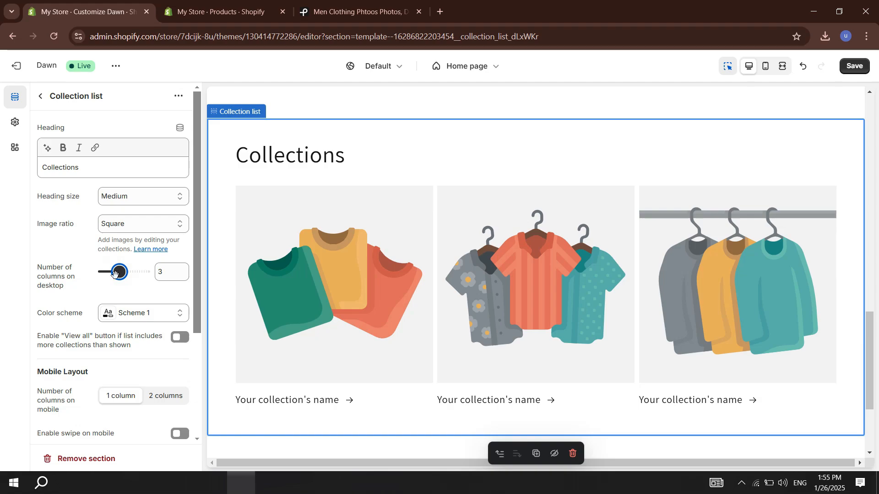
Step: In the home page's collection list, assign the men collection to the first block and the women collection to the second
{"action": "left_click_drag", "start_coordinate": [869, 306], "coordinate": [870, 329]}
{"action": "left_click", "coordinate": [419, 237]}
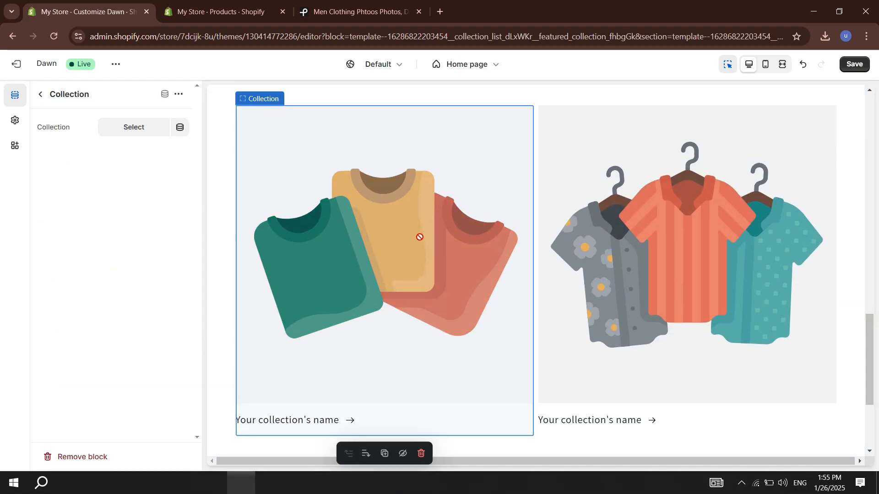
{"action": "left_click", "coordinate": [134, 126]}
{"action": "left_click", "coordinate": [180, 185]}
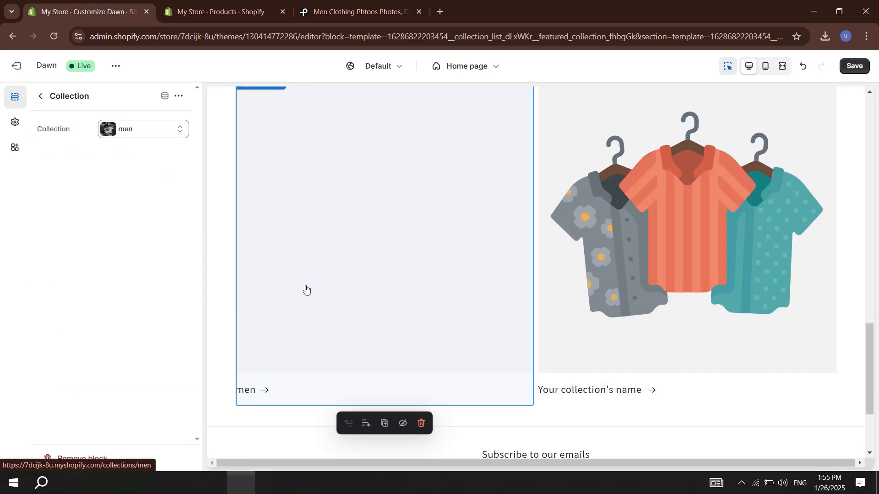
{"action": "left_click", "coordinate": [678, 260]}
{"action": "left_click", "coordinate": [134, 128]}
{"action": "left_click", "coordinate": [180, 255]}
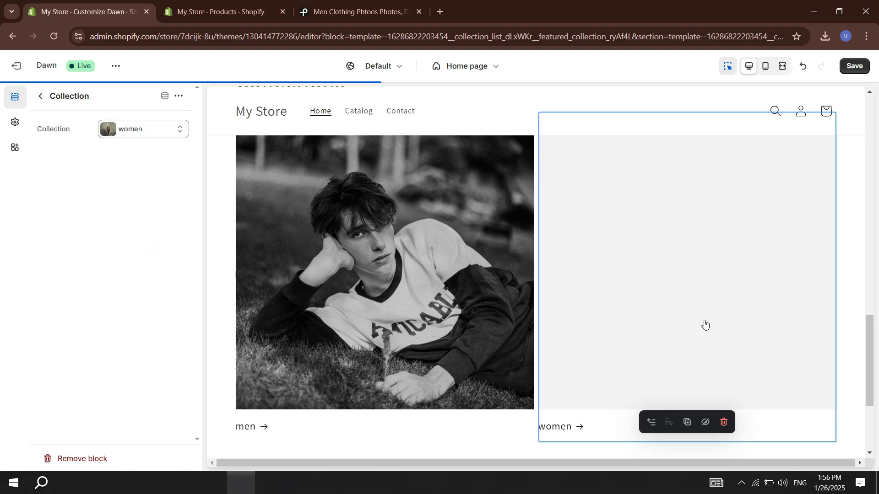
{"action": "mouse_move", "coordinate": [869, 393]}
{"action": "left_mouse_down"}
{"action": "mouse_move", "coordinate": [869, 350]}
{"action": "mouse_move", "coordinate": [869, 393]}
{"action": "left_mouse_up"}
{"action": "left_click", "coordinate": [40, 96]}
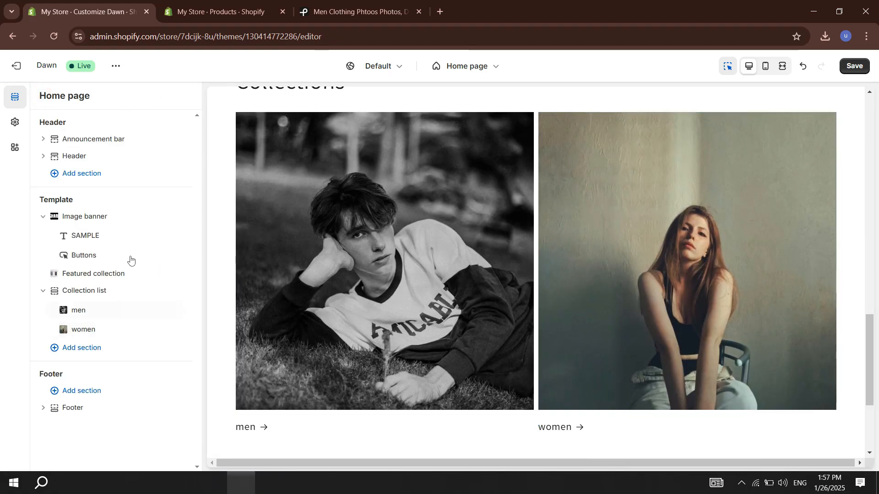
Step: Change the collection list's heading to "check out our collection!!!"
{"action": "left_click", "coordinate": [306, 123]}
{"action": "triple_click", "coordinate": [136, 126]}
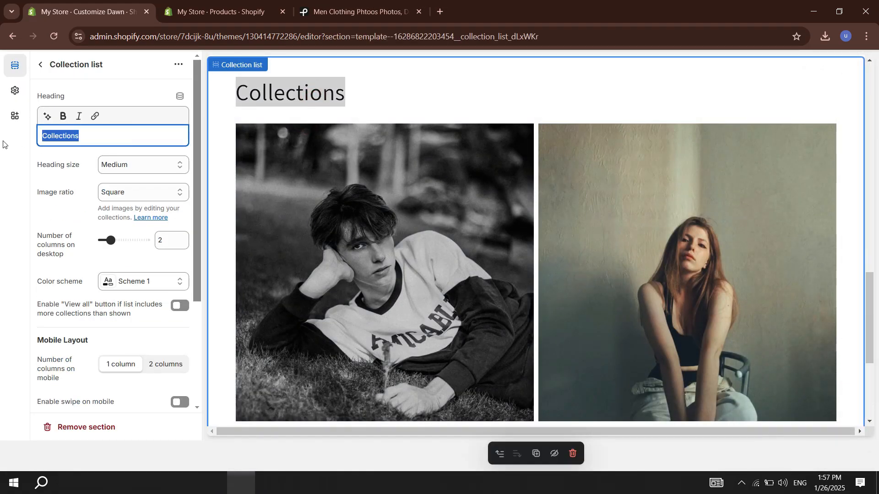
{"action": "type", "text": "check out o"}
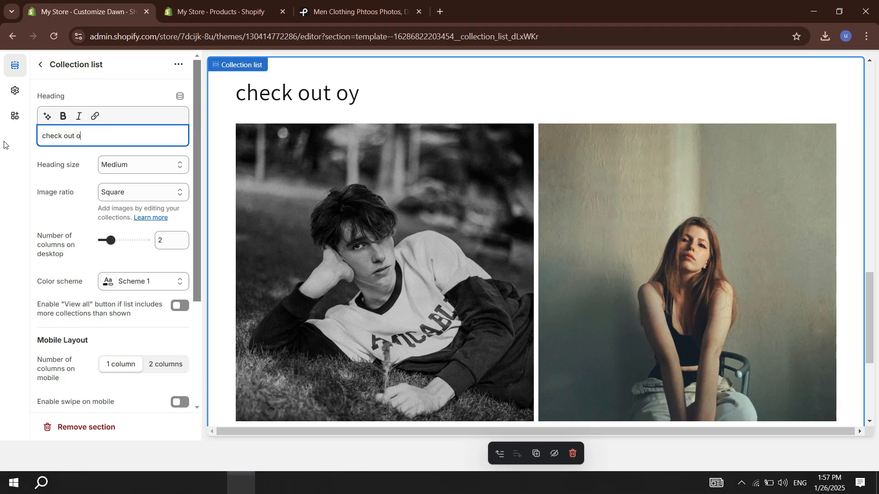
{"action": "type", "text": "ur collection!!!"}
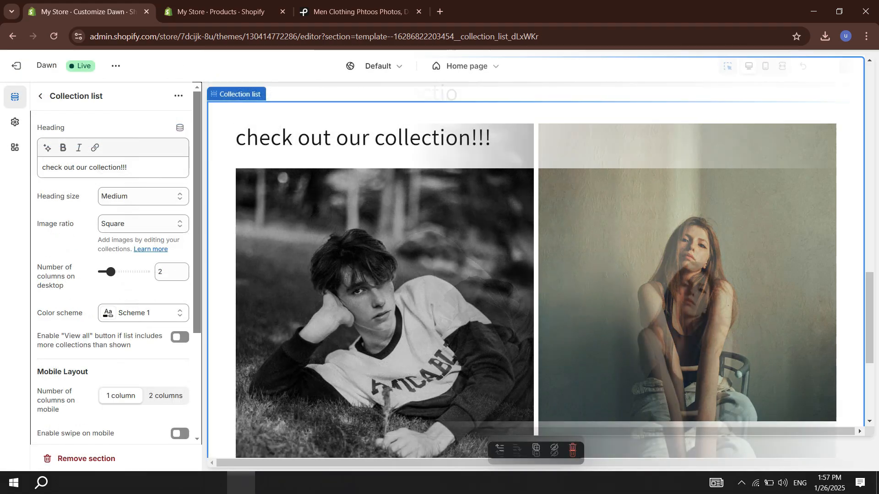
Step: Preview the collection list on the home page, then open the women collection page and look through its products
{"action": "scroll", "coordinate": [878, 277], "scroll_direction": "down", "scroll_amount": 3}
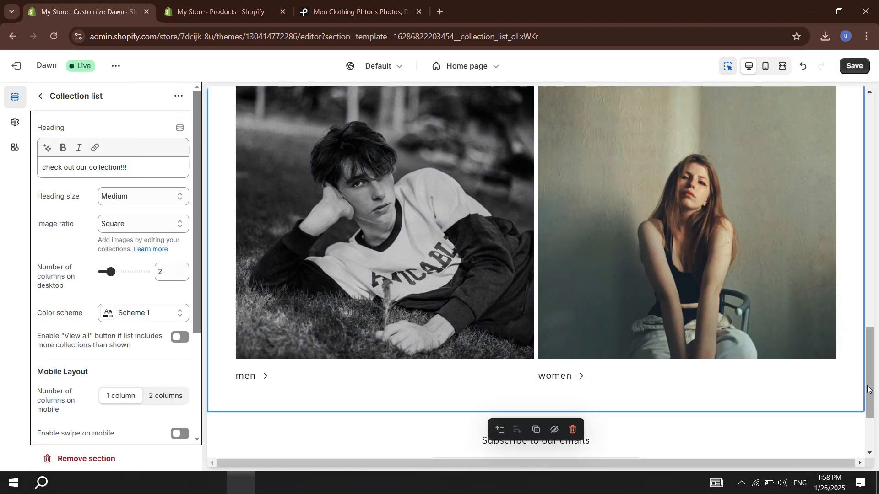
{"action": "scroll", "coordinate": [704, 232], "scroll_direction": "up", "scroll_amount": 1}
{"action": "left_click", "coordinate": [705, 232]}
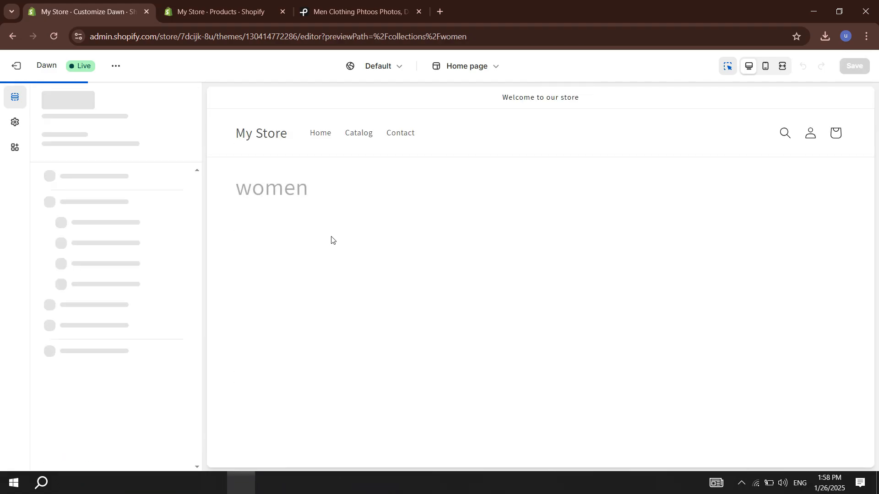
{"action": "scroll", "coordinate": [874, 256], "scroll_direction": "down", "scroll_amount": 1}
{"action": "scroll", "coordinate": [874, 256], "scroll_direction": "down", "scroll_amount": 2}
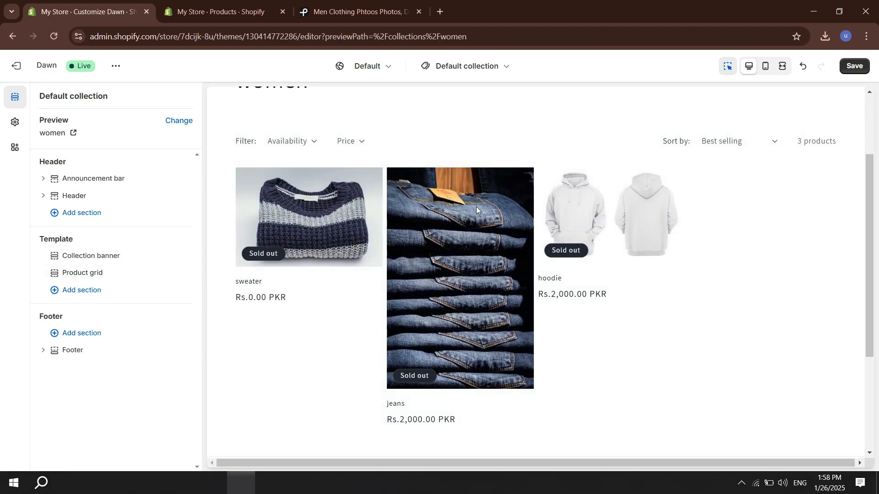
{"action": "scroll", "coordinate": [733, 302], "scroll_direction": "up", "scroll_amount": 3}
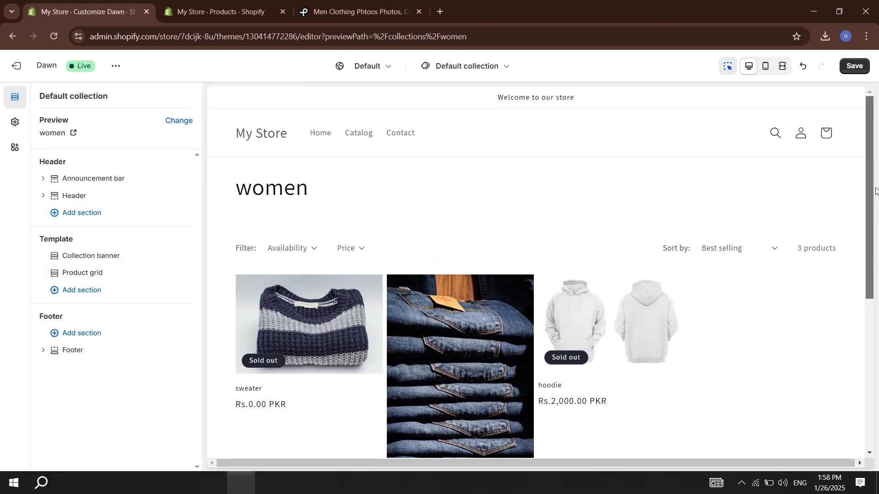
Step: Set the blue letter C image as the header's logo and choose Left as the mobile logo position
{"action": "left_click", "coordinate": [246, 133]}
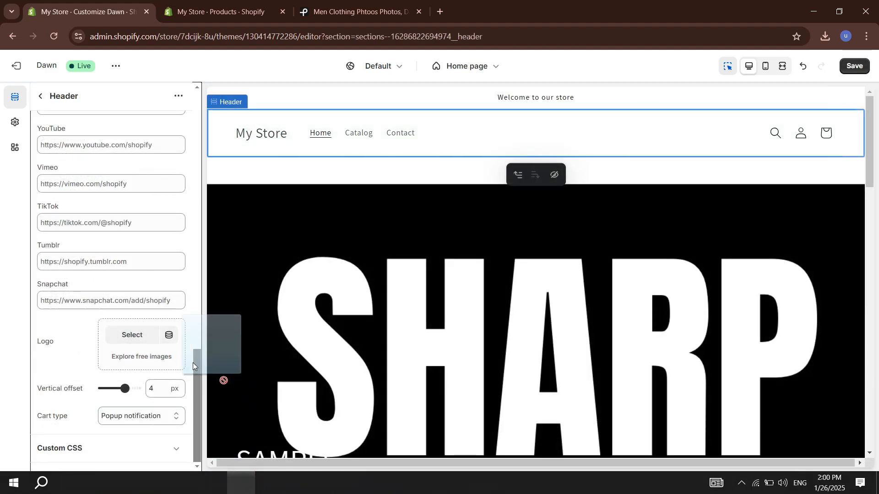
{"action": "left_click_drag", "start_coordinate": [194, 363], "coordinate": [149, 361]}
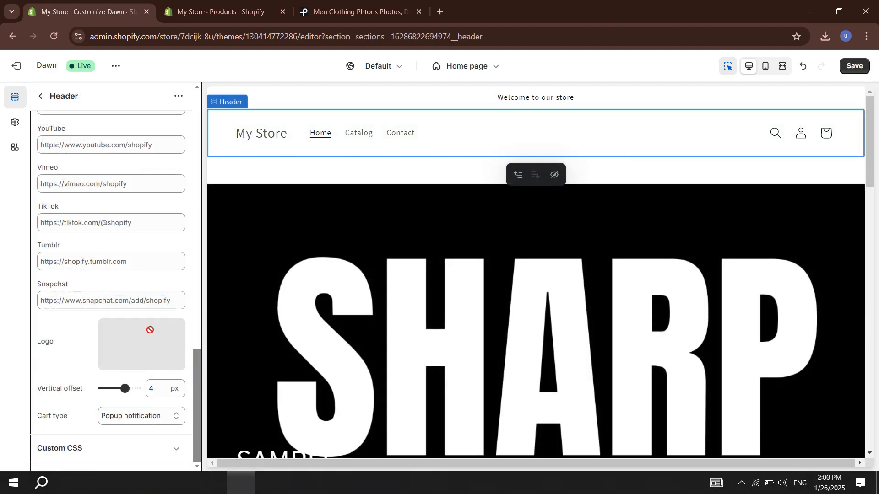
{"action": "left_click", "coordinate": [149, 350]}
{"action": "left_click", "coordinate": [63, 356]}
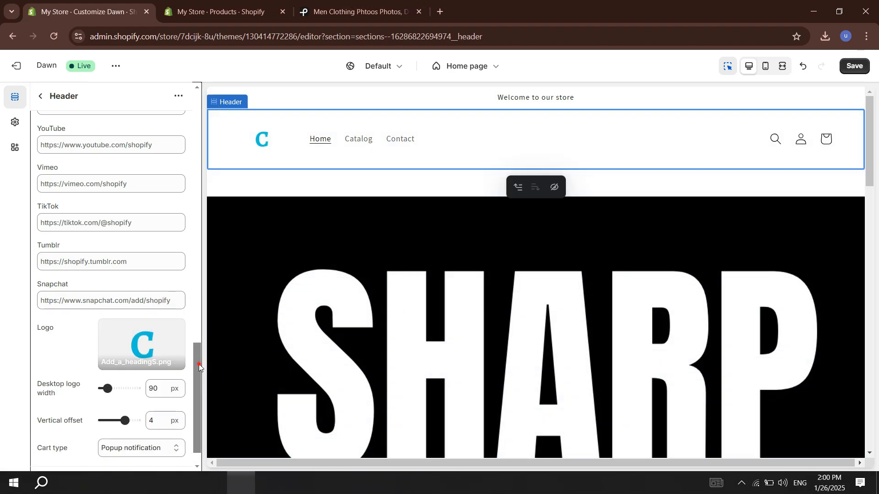
{"action": "left_click_drag", "start_coordinate": [199, 366], "coordinate": [207, 226]}
{"action": "left_click", "coordinate": [163, 241]}
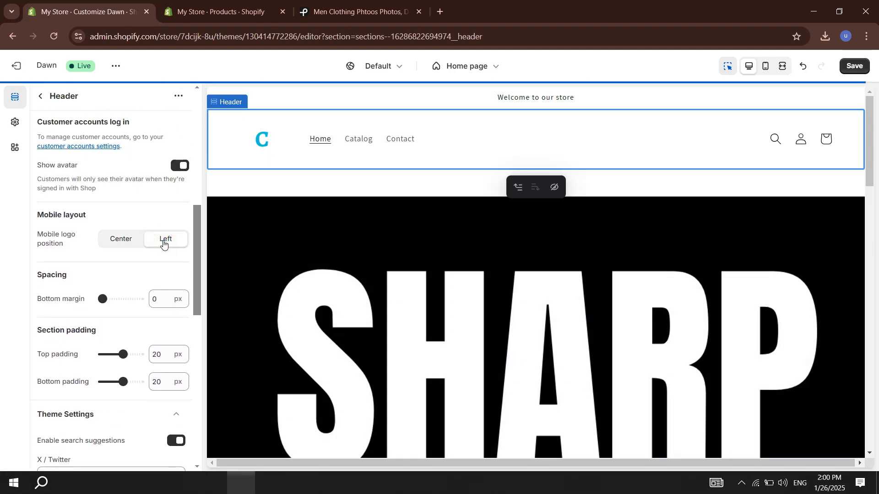
Step: Set the header's mobile logo position to Center and its desktop logo position to Middle center
{"action": "left_click", "coordinate": [128, 241]}
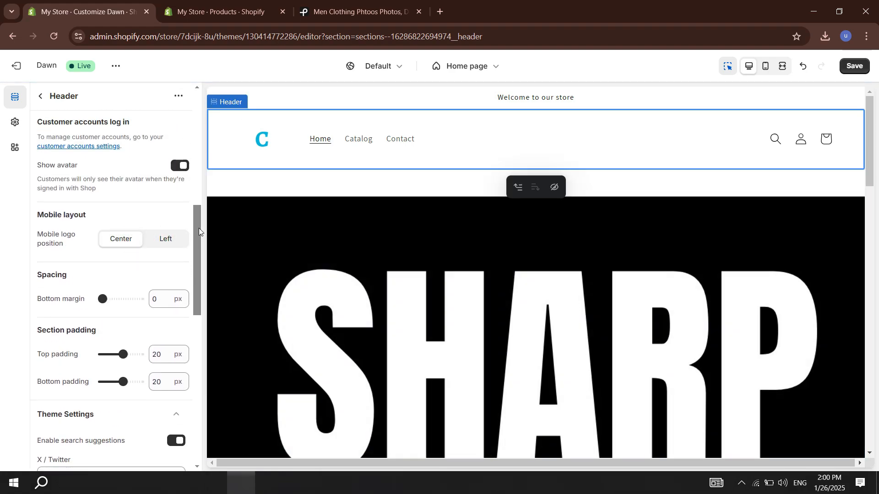
{"action": "left_click_drag", "start_coordinate": [199, 228], "coordinate": [198, 114]}
{"action": "left_click", "coordinate": [151, 130]}
{"action": "left_click", "coordinate": [153, 188]}
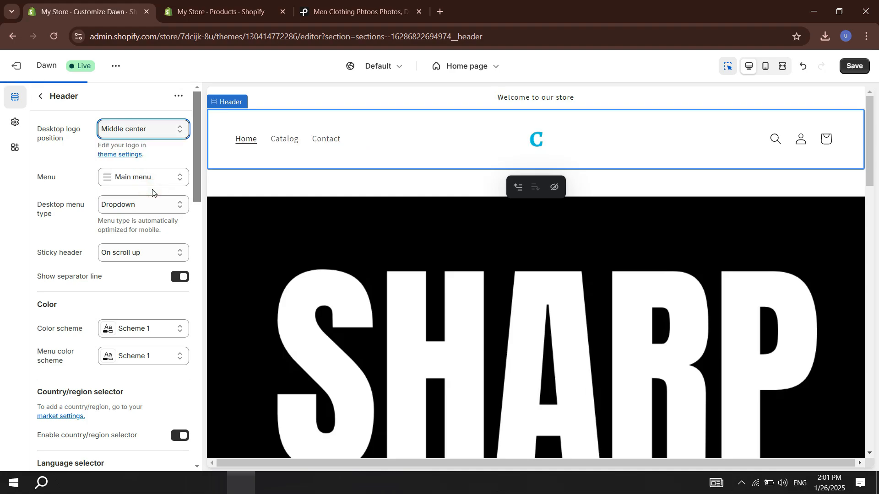
Step: Open the online store's Main menu in the Shopify admin and remove its Home and Catalog items
{"action": "key", "text": "ctrl+Tab"}
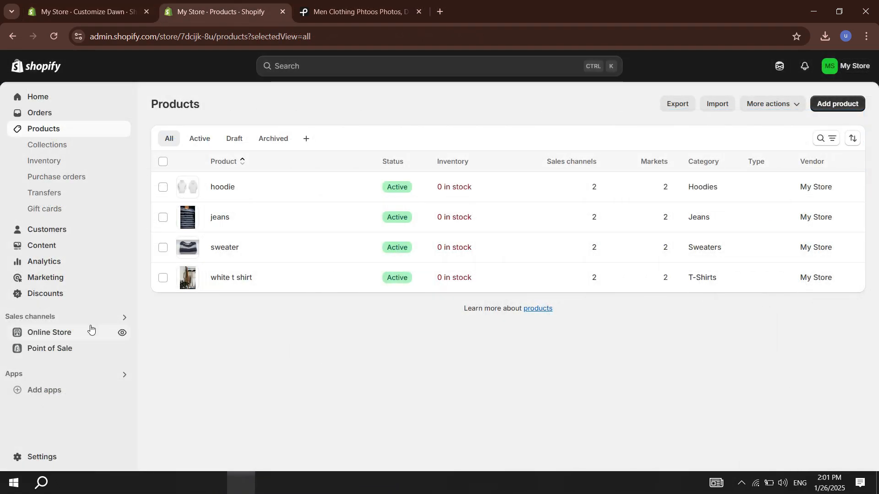
{"action": "left_click", "coordinate": [66, 333]}
{"action": "left_click", "coordinate": [68, 331]}
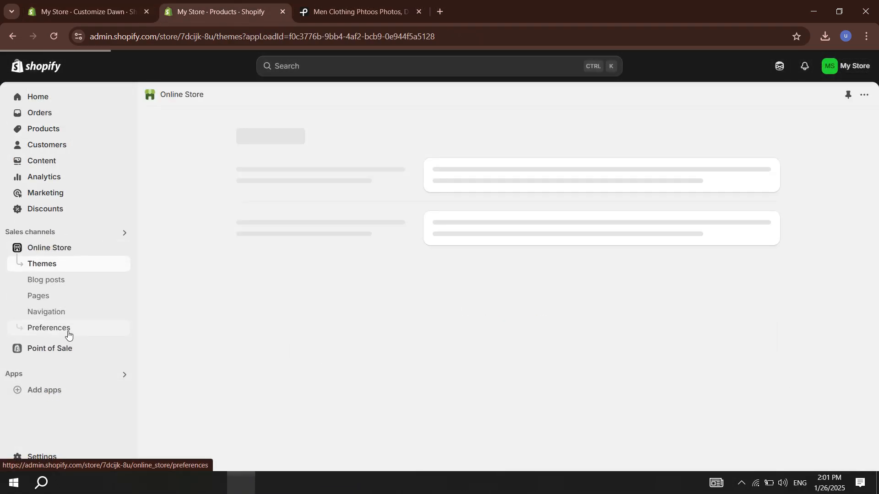
{"action": "left_click", "coordinate": [359, 235]}
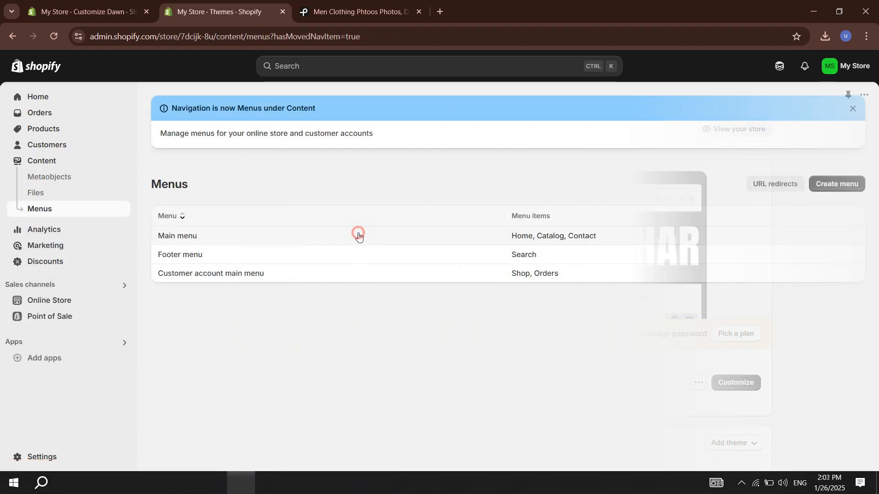
{"action": "left_click", "coordinate": [661, 243]}
{"action": "left_click", "coordinate": [586, 291]}
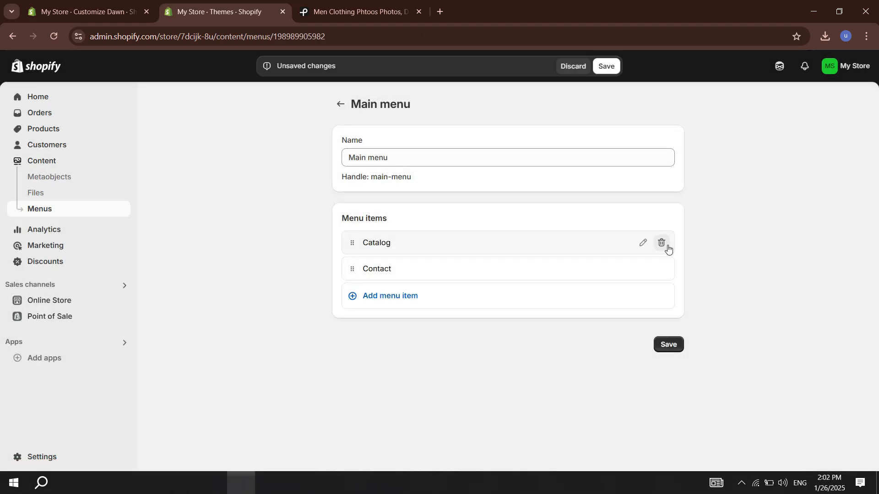
{"action": "left_click", "coordinate": [661, 242]}
{"action": "left_click", "coordinate": [587, 290]}
Step: Add a main menu item labelled "women" and link it to the women collection
{"action": "left_click", "coordinate": [492, 271]}
{"action": "left_click", "coordinate": [405, 291]}
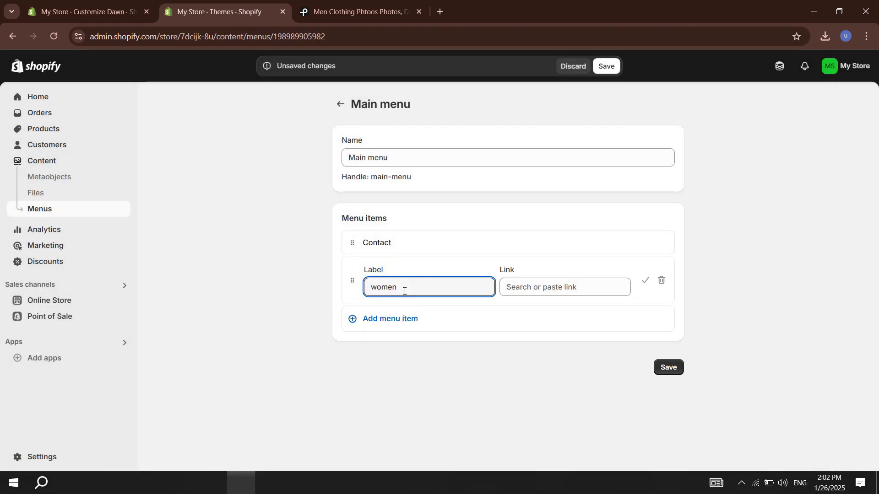
{"action": "left_click", "coordinate": [564, 294]}
{"action": "left_click", "coordinate": [624, 169]}
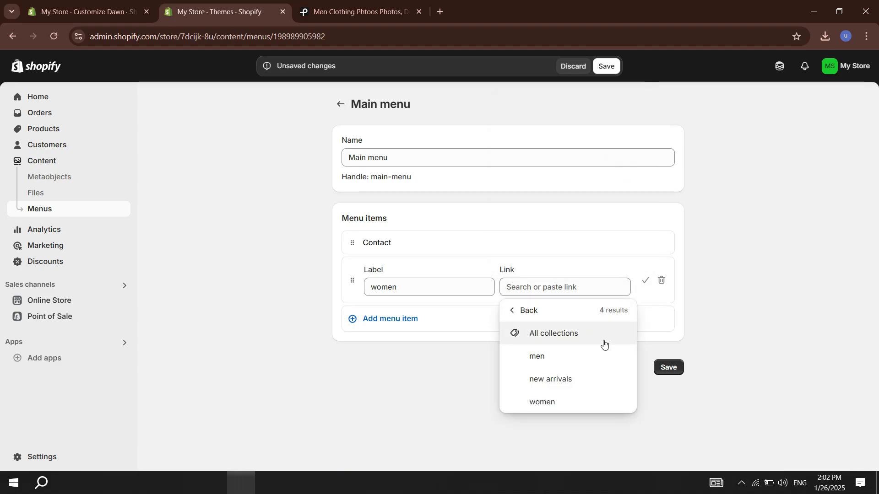
{"action": "left_click", "coordinate": [580, 333]}
Step: Add a main menu item labelled "men" and link it to the men collection
{"action": "left_click", "coordinate": [398, 360]}
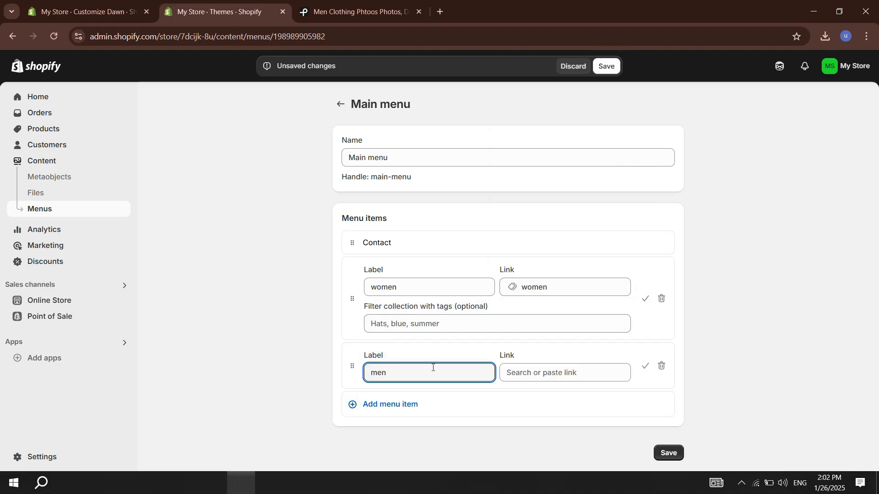
{"action": "left_click", "coordinate": [614, 373]}
{"action": "left_click", "coordinate": [623, 169]}
{"action": "left_click", "coordinate": [567, 302]}
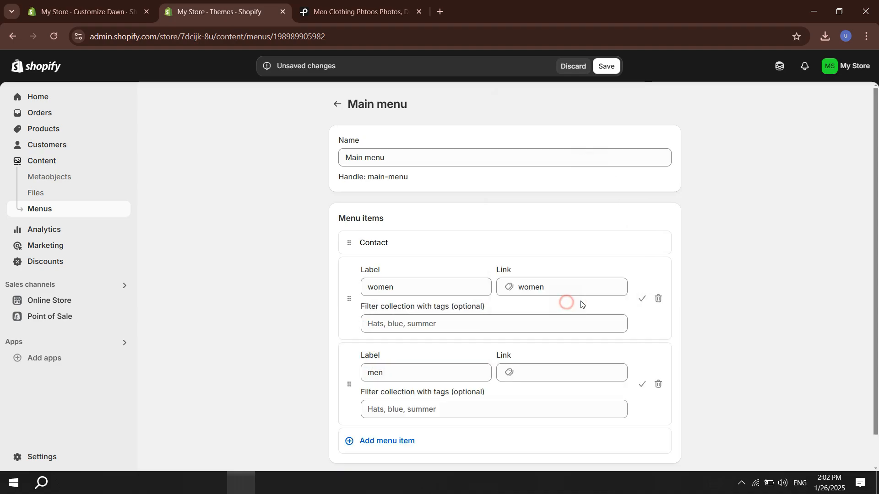
Step: Move the Contact item below women and men in the main menu and save the menu
{"action": "left_click_drag", "start_coordinate": [875, 275], "coordinate": [875, 312]}
{"action": "left_click_drag", "start_coordinate": [349, 208], "coordinate": [351, 389]}
{"action": "key", "text": "ctrl+s"}
{"action": "key", "text": "ctrl+Page_Up"}
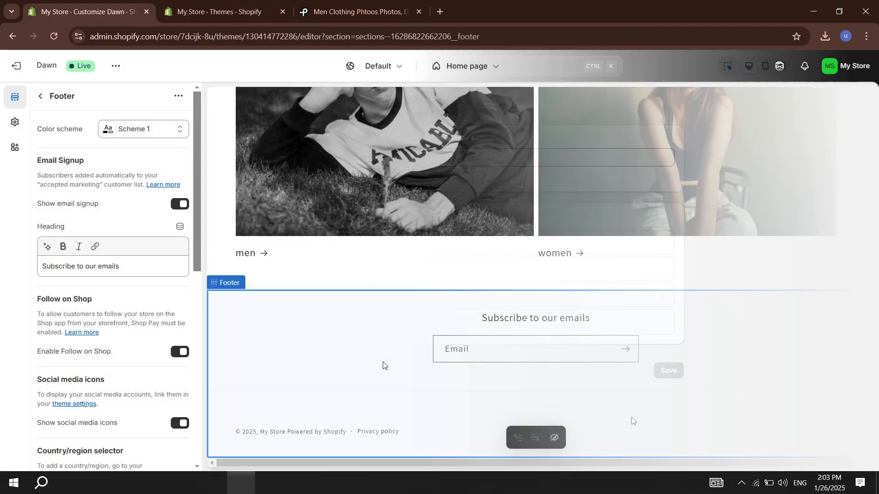
{"action": "left_click_drag", "start_coordinate": [196, 262], "coordinate": [196, 371]}
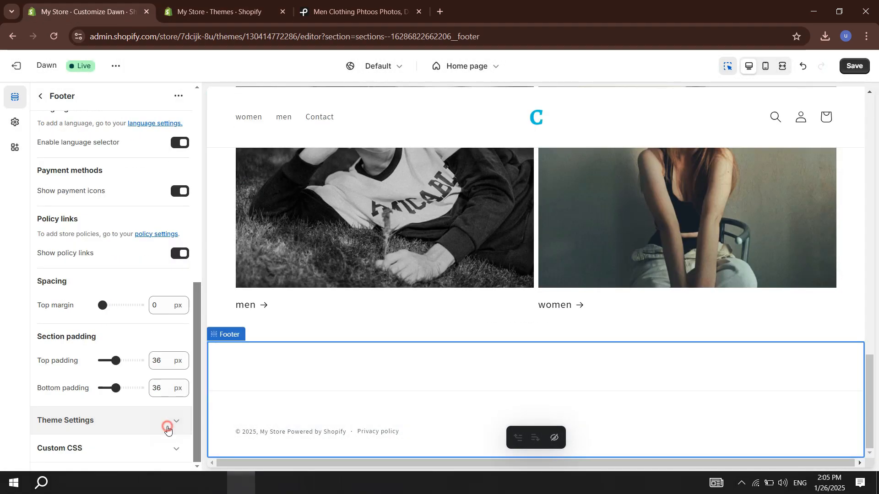
{"action": "left_click", "coordinate": [167, 428]}
{"action": "key", "text": "ctrl+a"}
{"action": "type", "text": "https://www.google.com/"}
{"action": "left_click", "coordinate": [134, 205]}
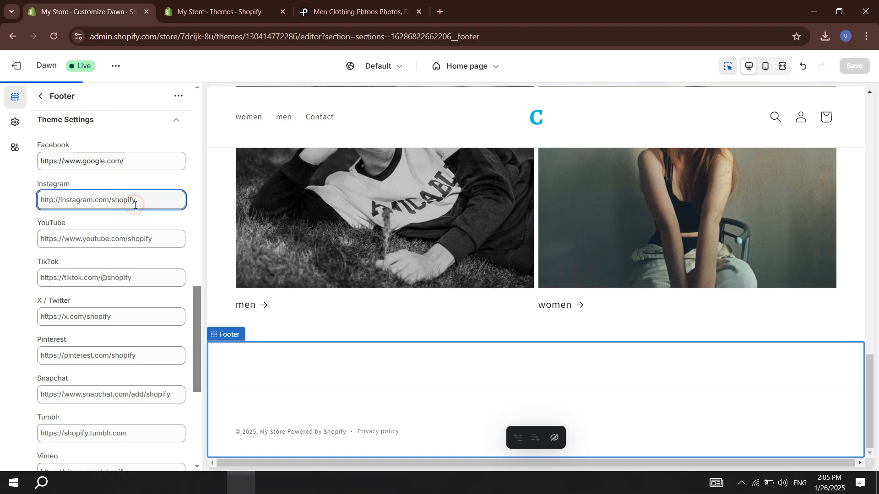
{"action": "type", "text": "https://www.google.com/"}
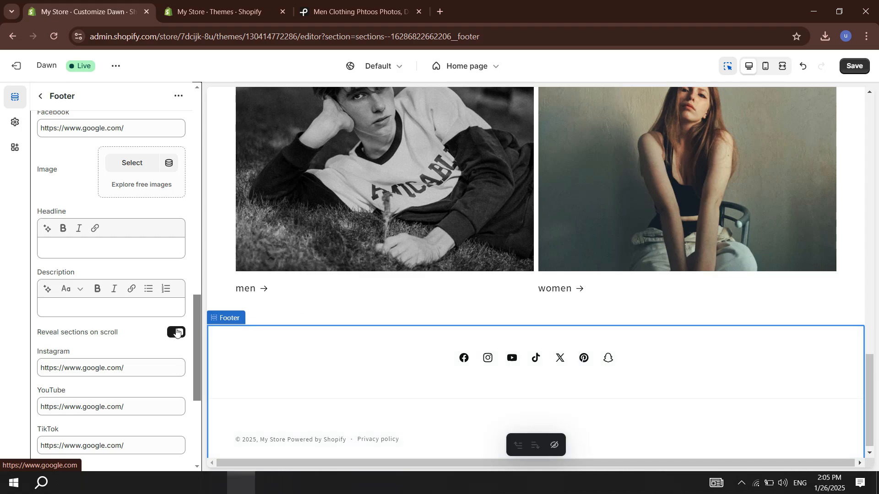
{"action": "scroll", "coordinate": [189, 311], "scroll_direction": "down", "scroll_amount": 5}
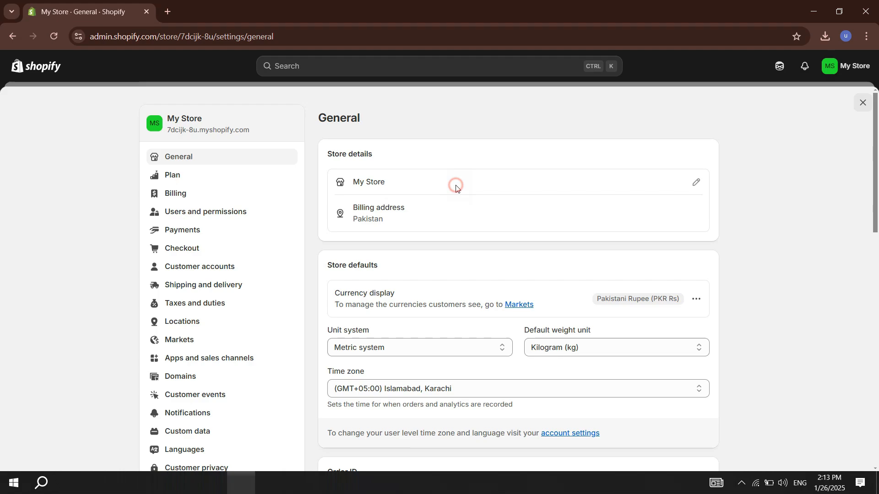
Step: Rename the store SAMPLE in the store details, save, and look over the remaining General settings
{"action": "left_click", "coordinate": [456, 186]}
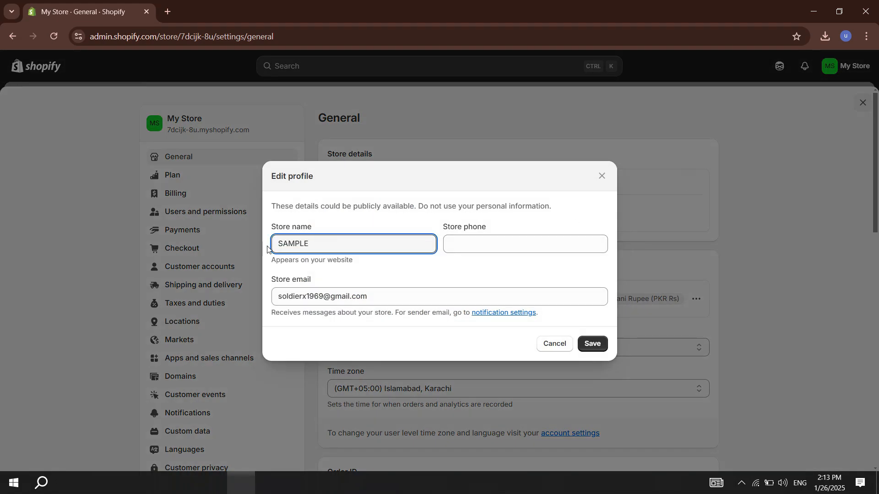
{"action": "key", "text": "Return"}
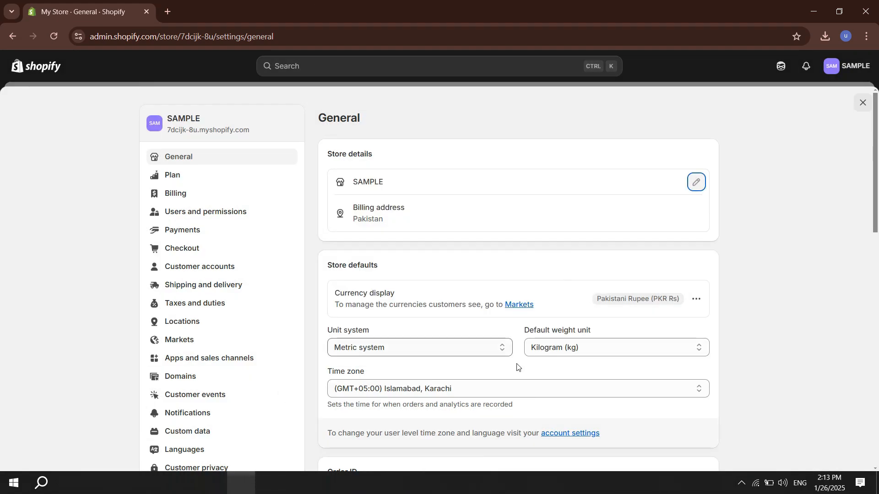
{"action": "scroll", "coordinate": [875, 222], "scroll_direction": "down", "scroll_amount": 3}
{"action": "scroll", "coordinate": [875, 221], "scroll_direction": "down", "scroll_amount": 2}
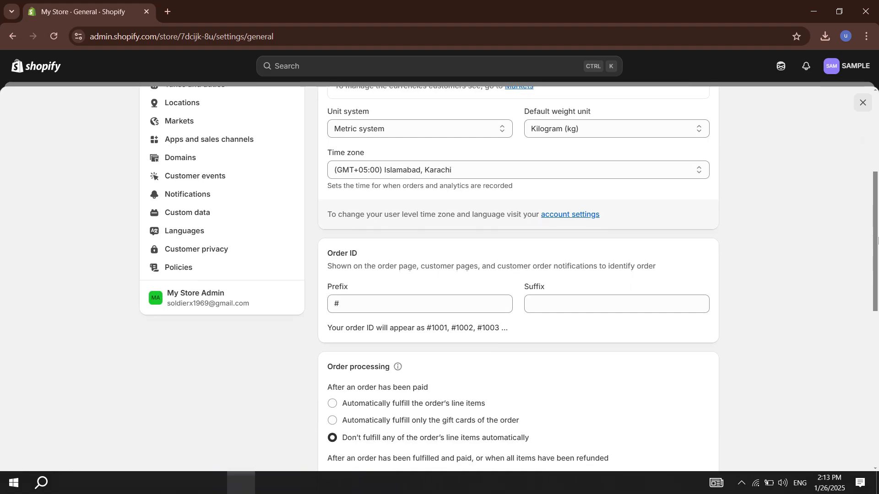
{"action": "scroll", "coordinate": [408, 333], "scroll_direction": "up", "scroll_amount": 5}
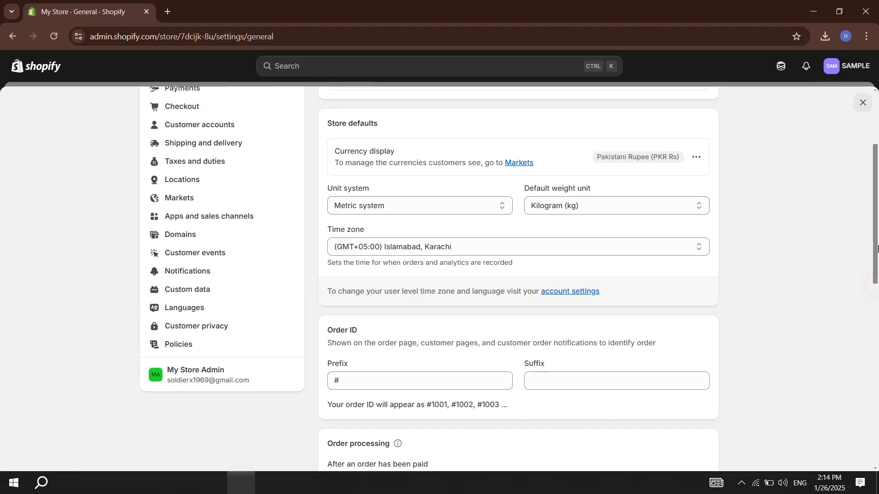
Step: Review the store's Payments, Shipping and delivery, and Domains settings
{"action": "left_click", "coordinate": [202, 163]}
{"action": "scroll", "coordinate": [468, 338], "scroll_direction": "down", "scroll_amount": 8}
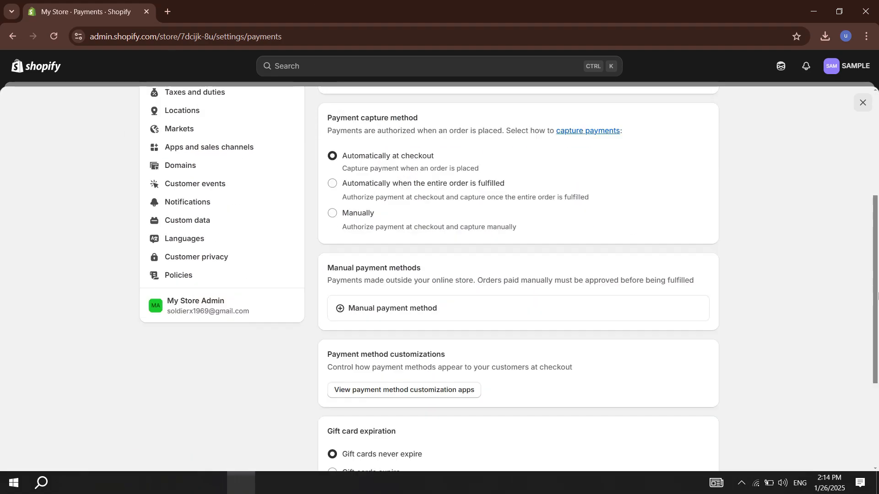
{"action": "scroll", "coordinate": [865, 203], "scroll_direction": "up", "scroll_amount": 7}
{"action": "scroll", "coordinate": [865, 203], "scroll_direction": "up", "scroll_amount": 1}
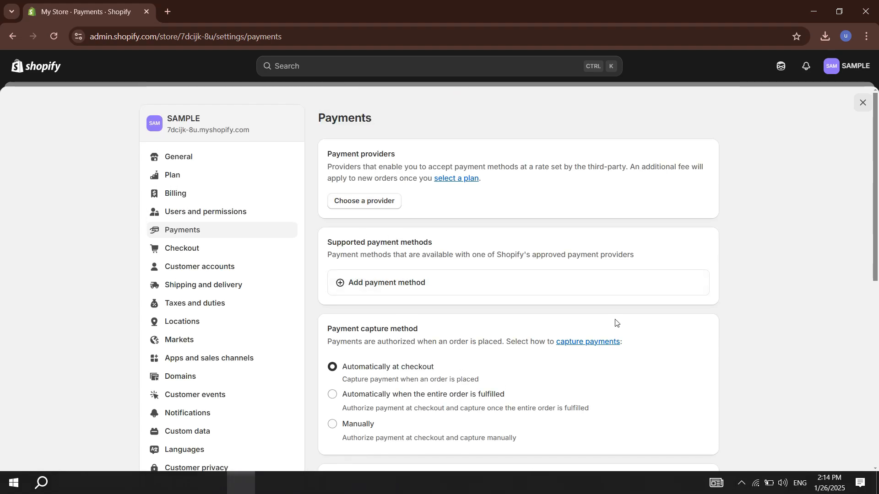
{"action": "left_click", "coordinate": [204, 285]}
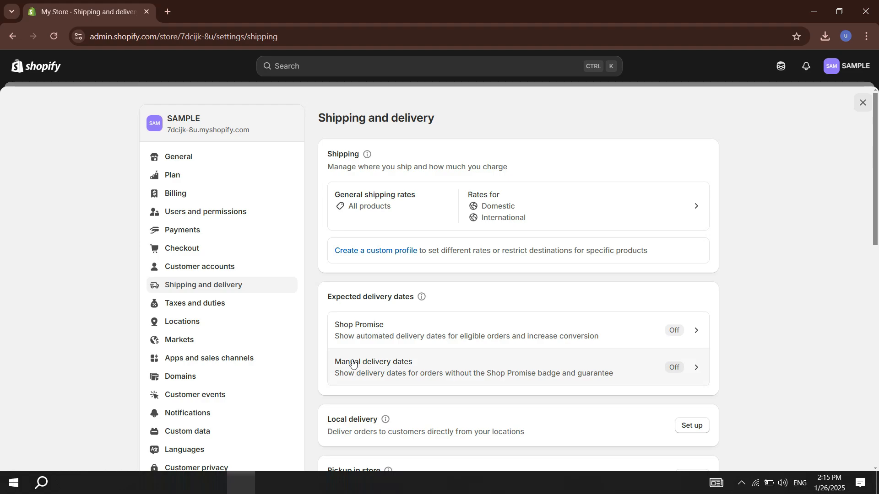
{"action": "left_click", "coordinate": [187, 376]}
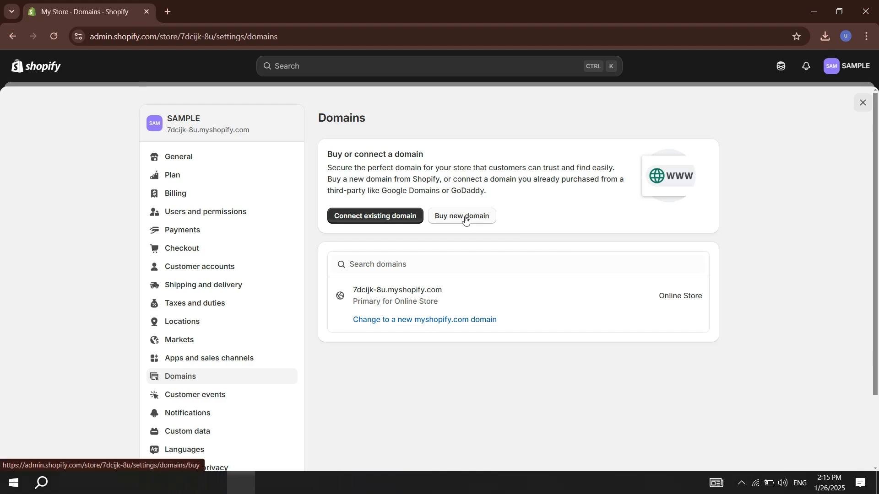
Step: Leave the settings and open the online store's preferences at the password protection section
{"action": "left_click", "coordinate": [863, 102]}
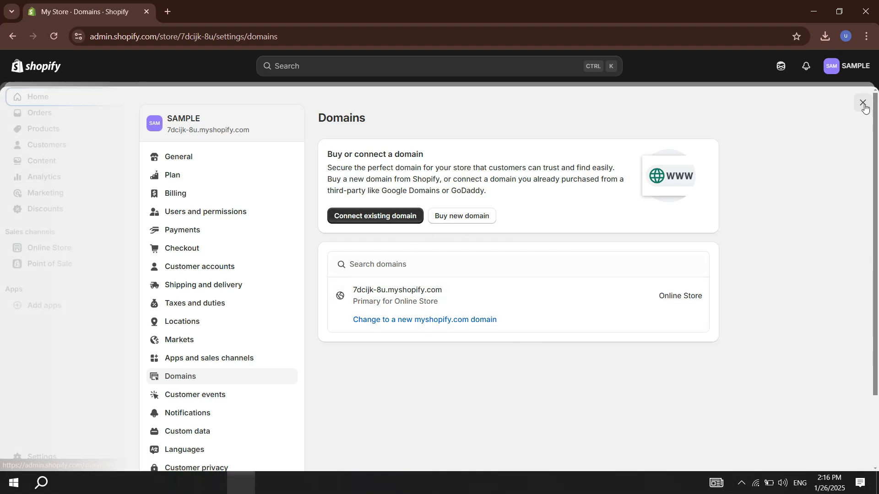
{"action": "left_click", "coordinate": [69, 252]}
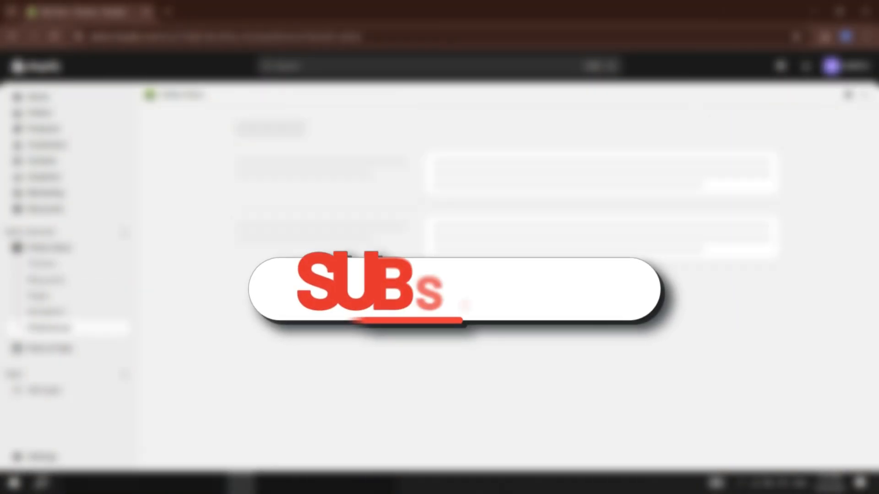
{"action": "scroll", "coordinate": [586, 338], "scroll_direction": "down", "scroll_amount": 12}
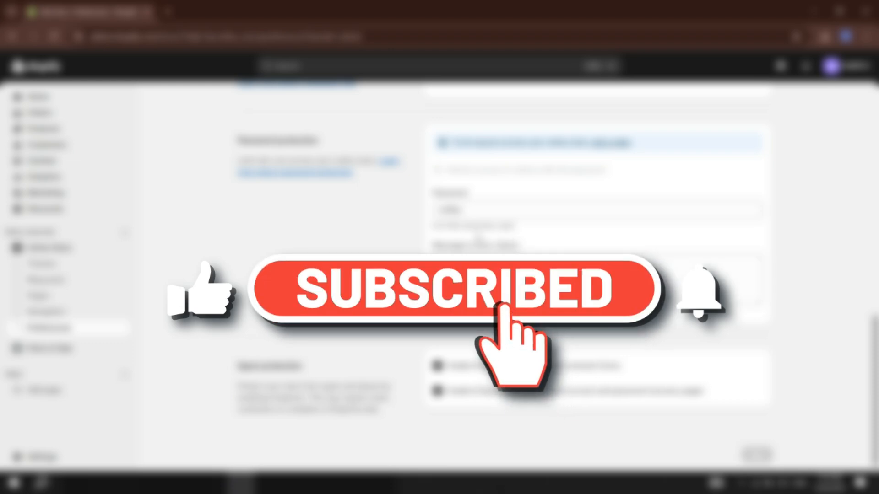